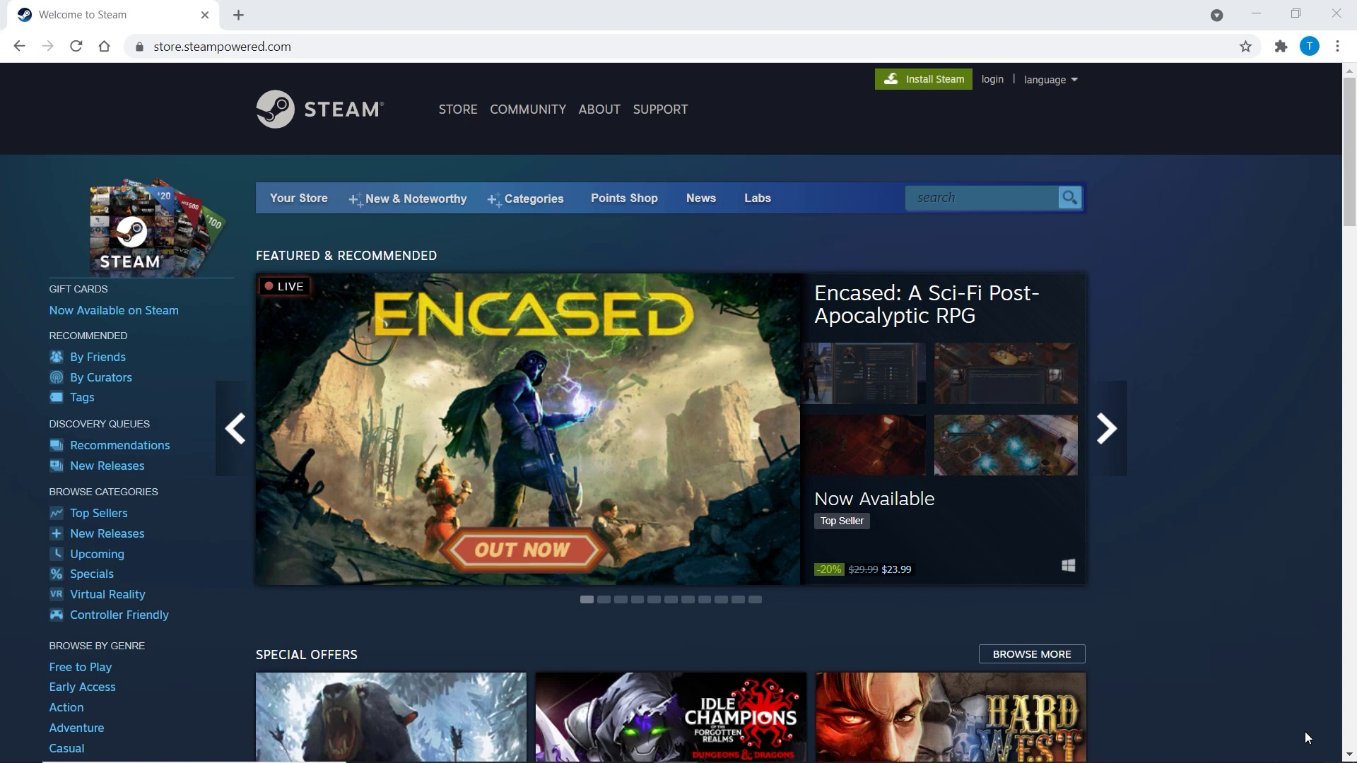
Download the Windows Steam installer SteamSetup.exe from the Steam site and run it
click(957, 87)
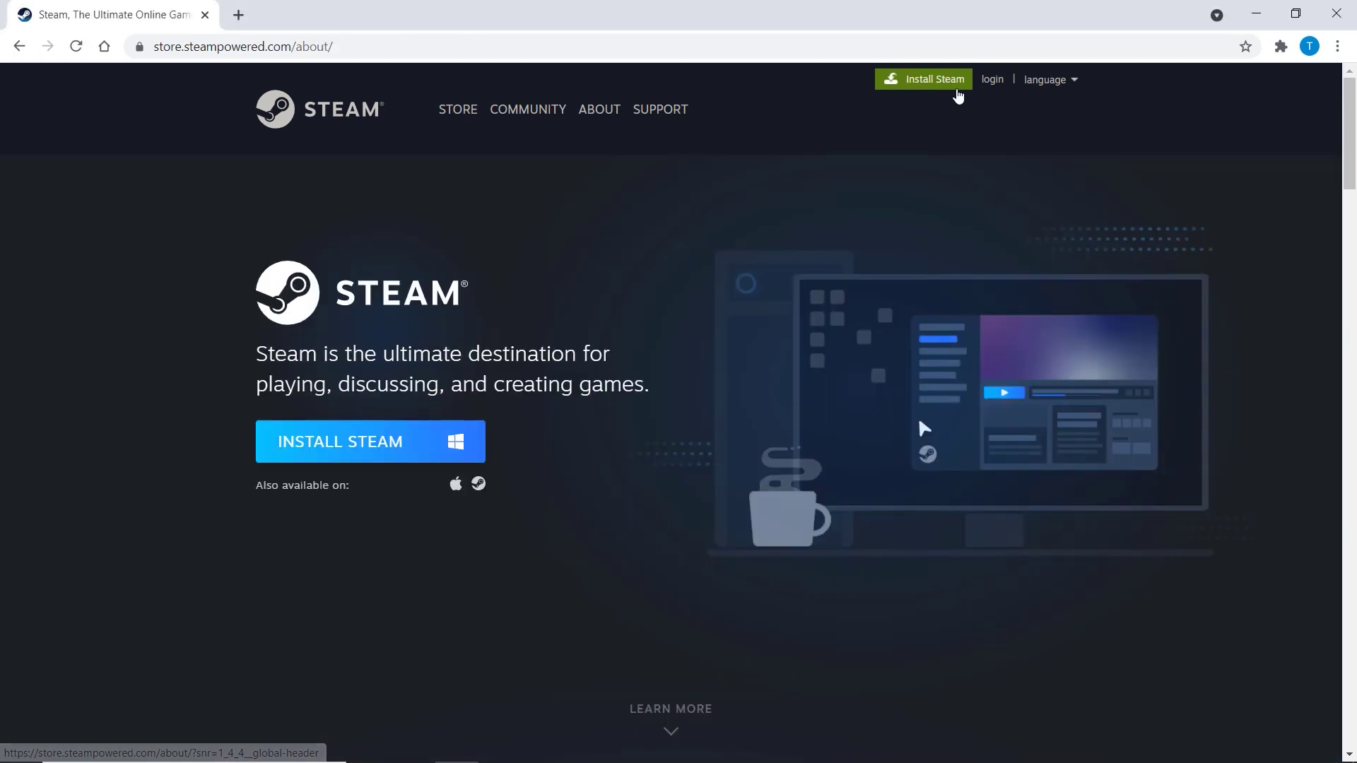
click(318, 461)
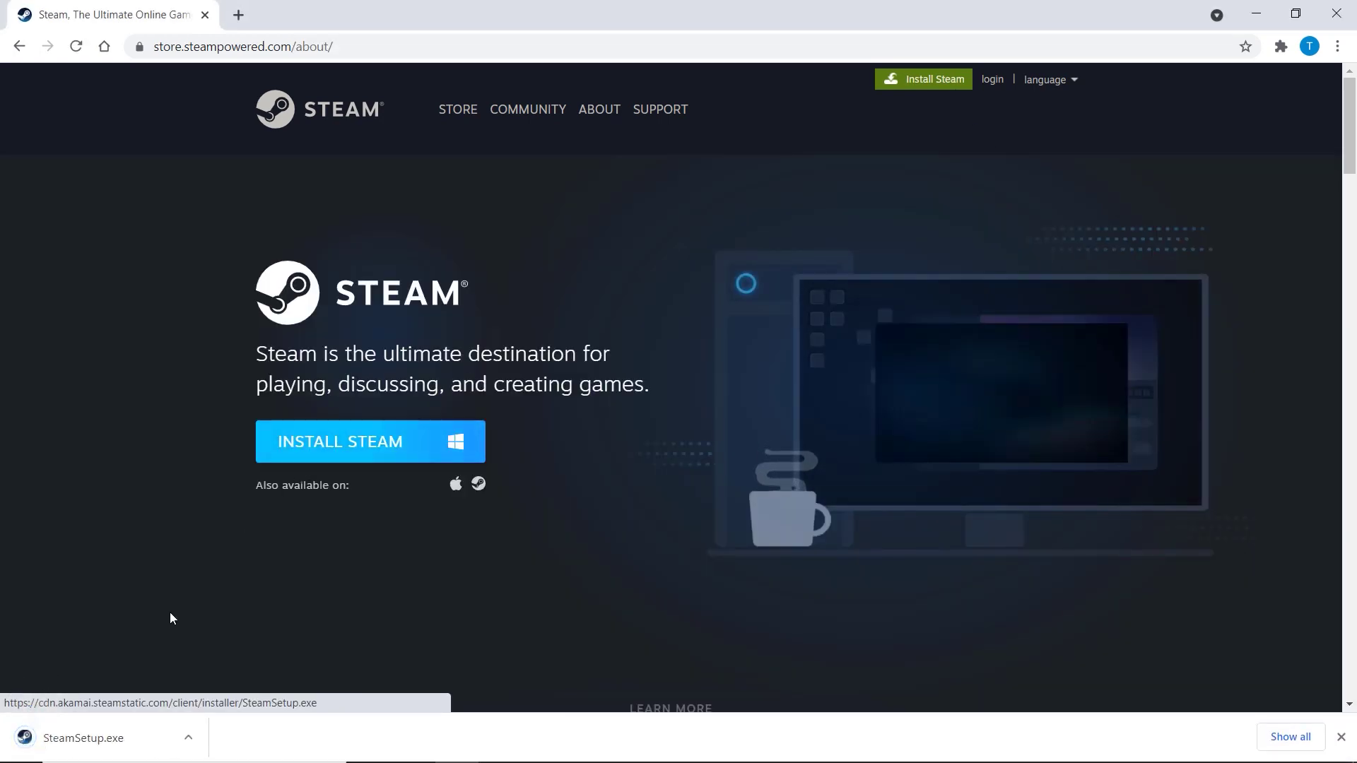
click(112, 728)
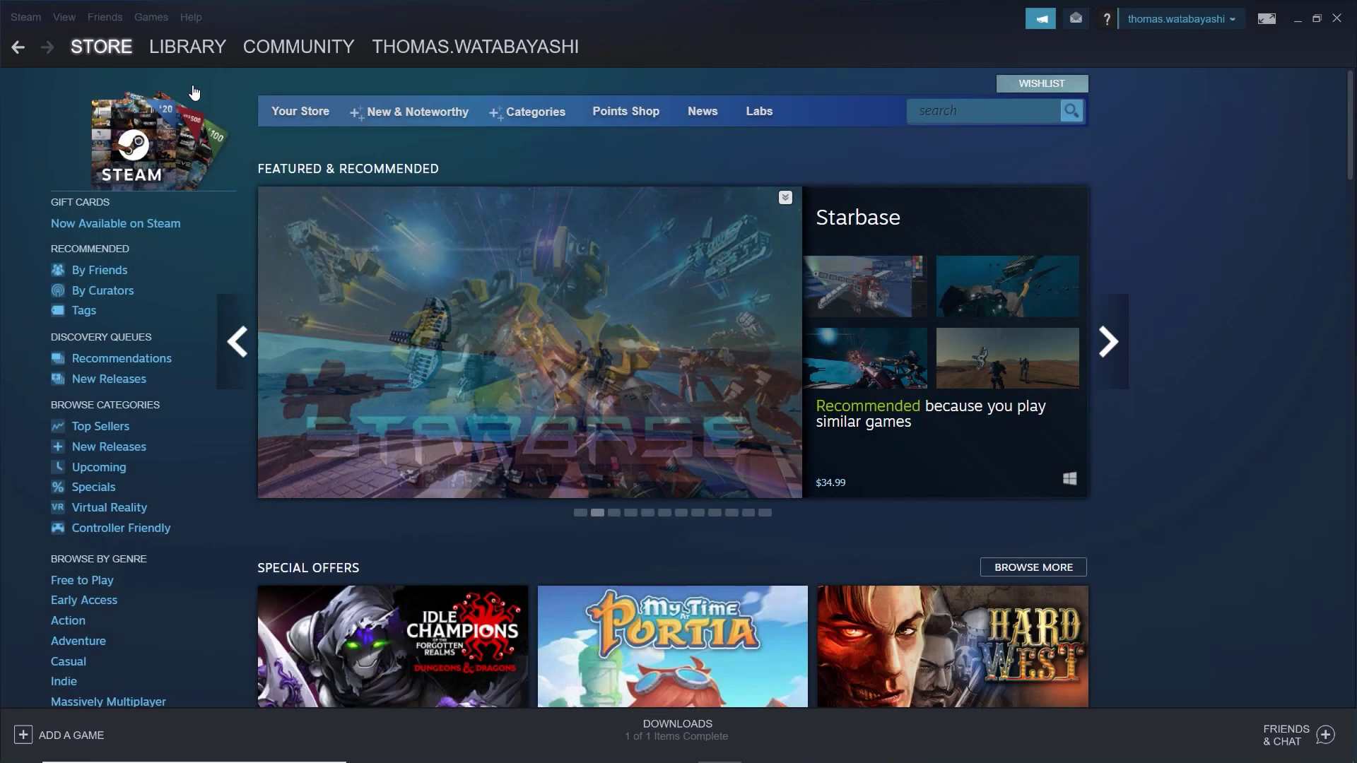
Search the Steam store for 'steamvr', open the SteamVR page and start installing it
mouse_move(83, 55)
click(990, 103)
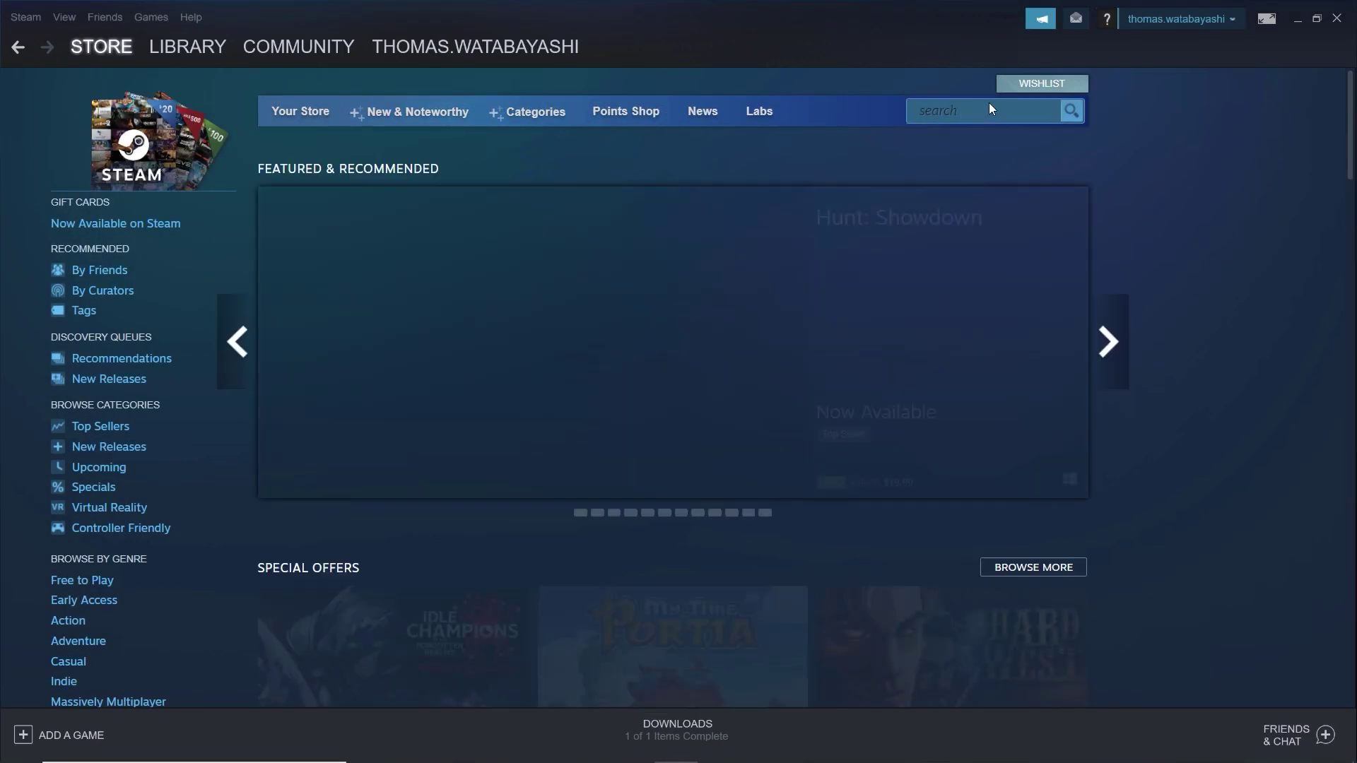
text(steamvr)
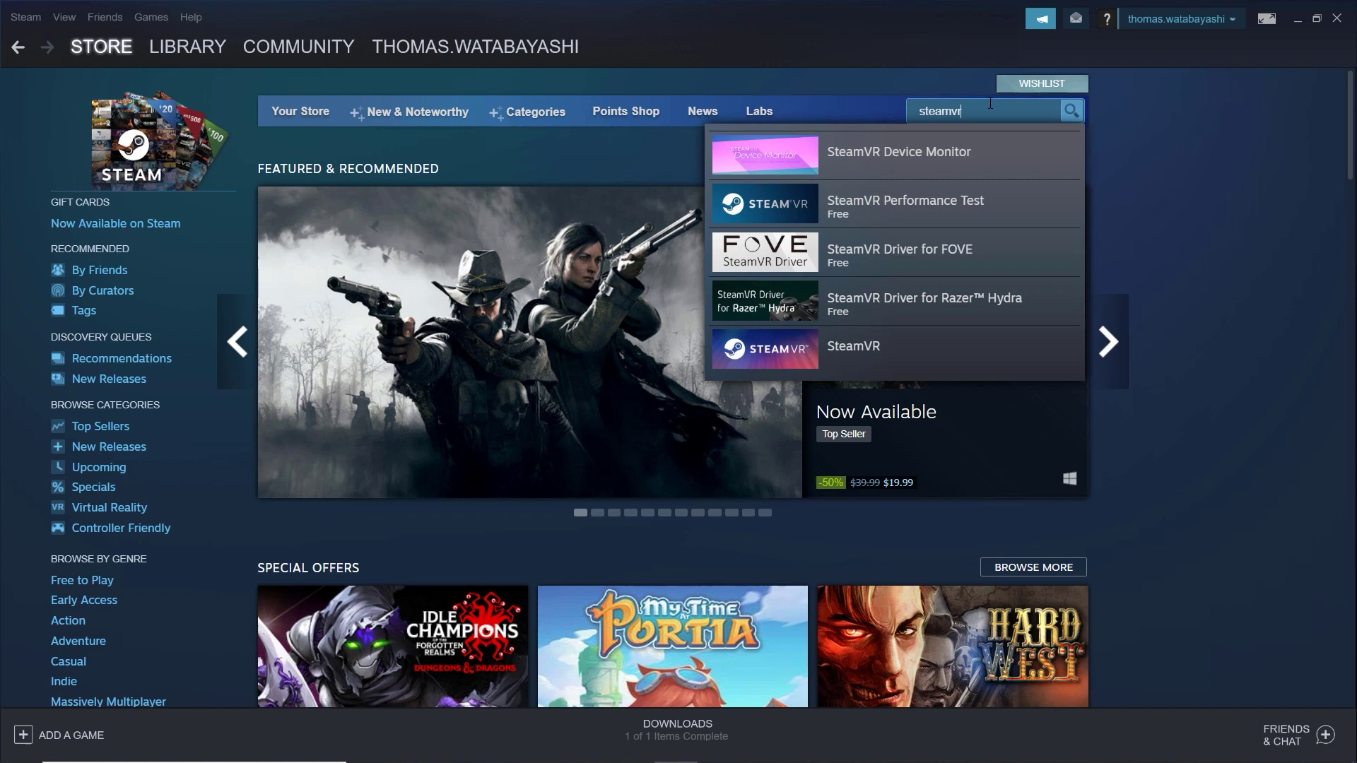
click(854, 346)
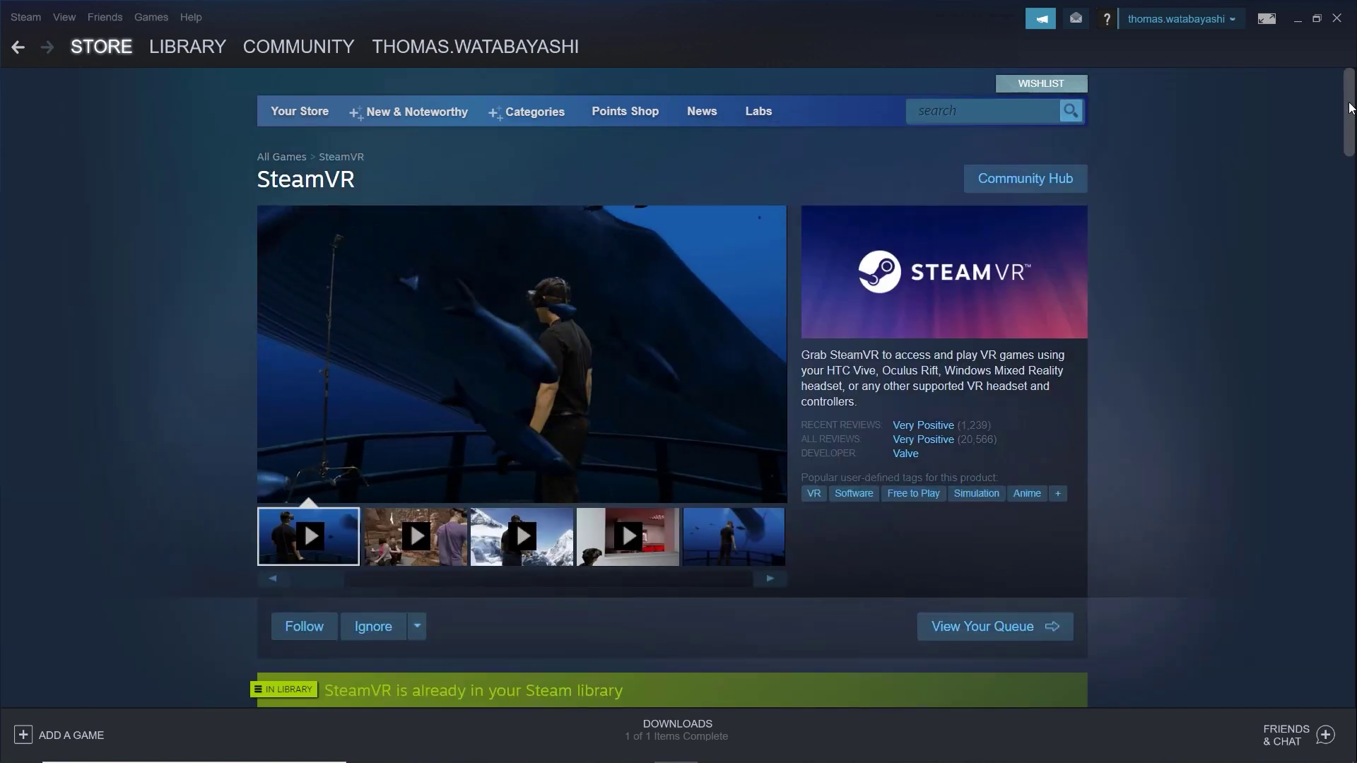
scroll(1339, 128, down, 4)
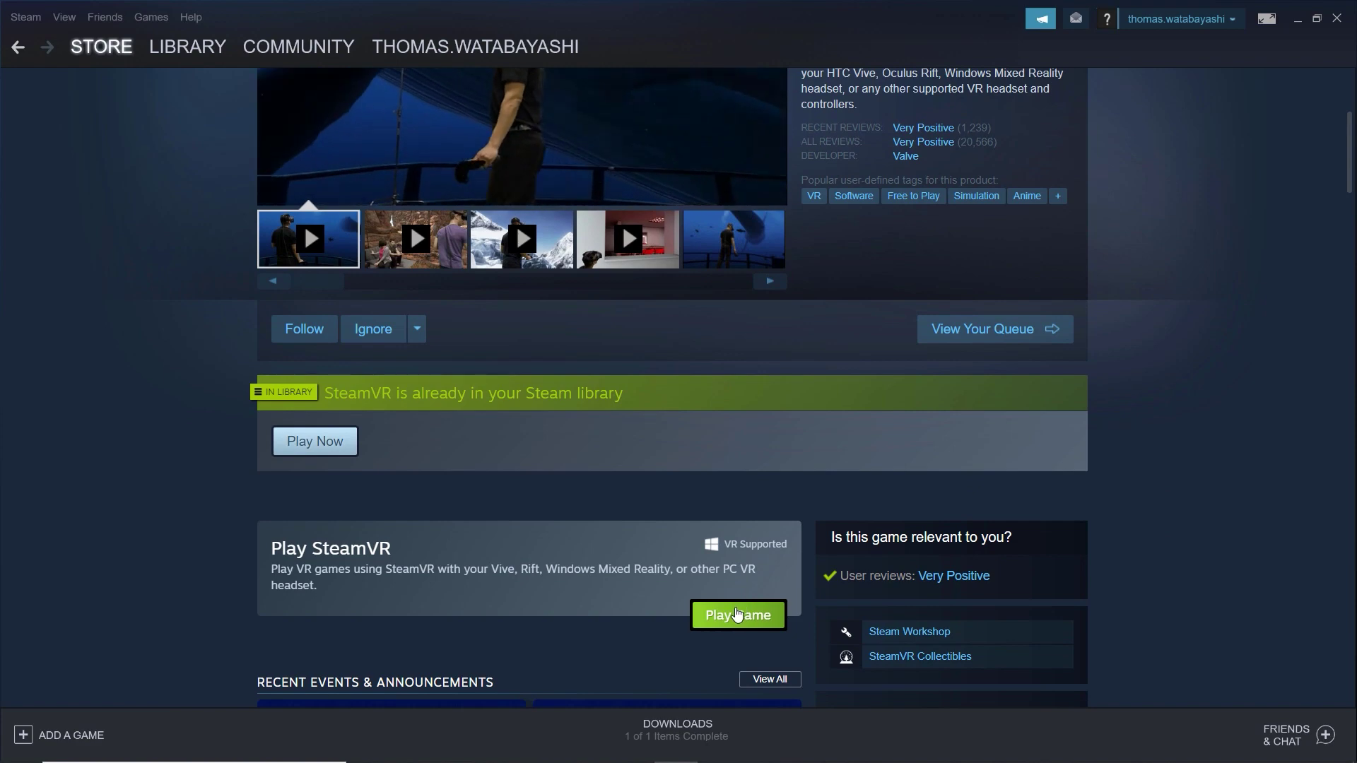
click(738, 613)
Find SteamVR in the Library, open its Properties and show the available beta branches
click(743, 538)
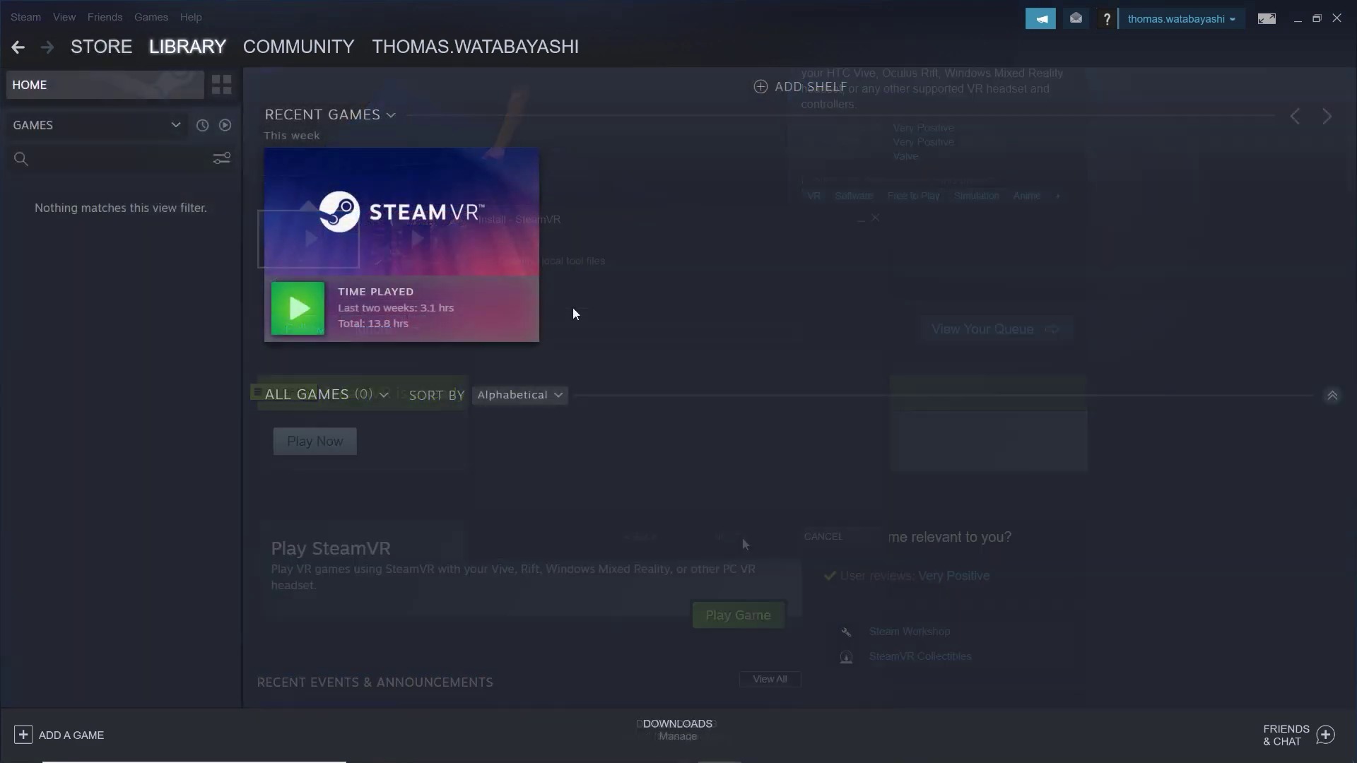
click(135, 159)
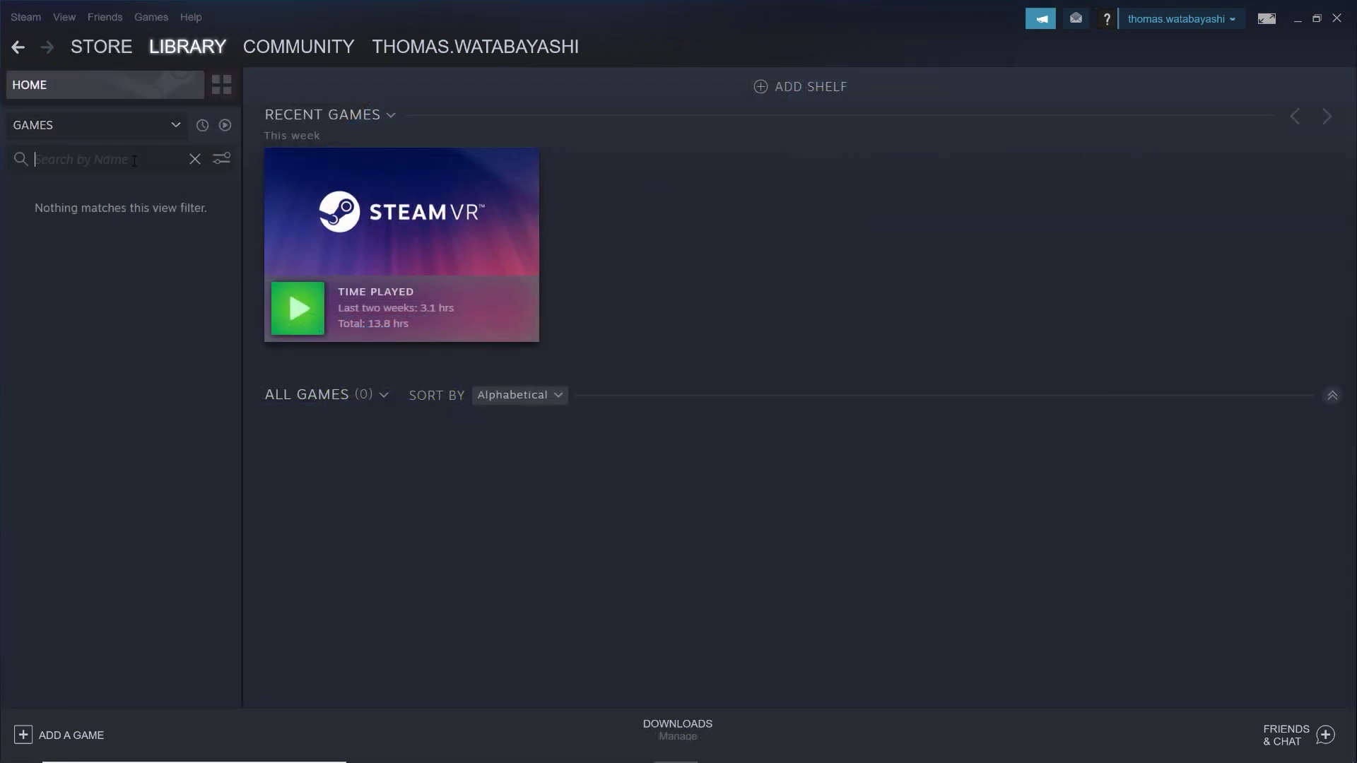
text(steamvr)
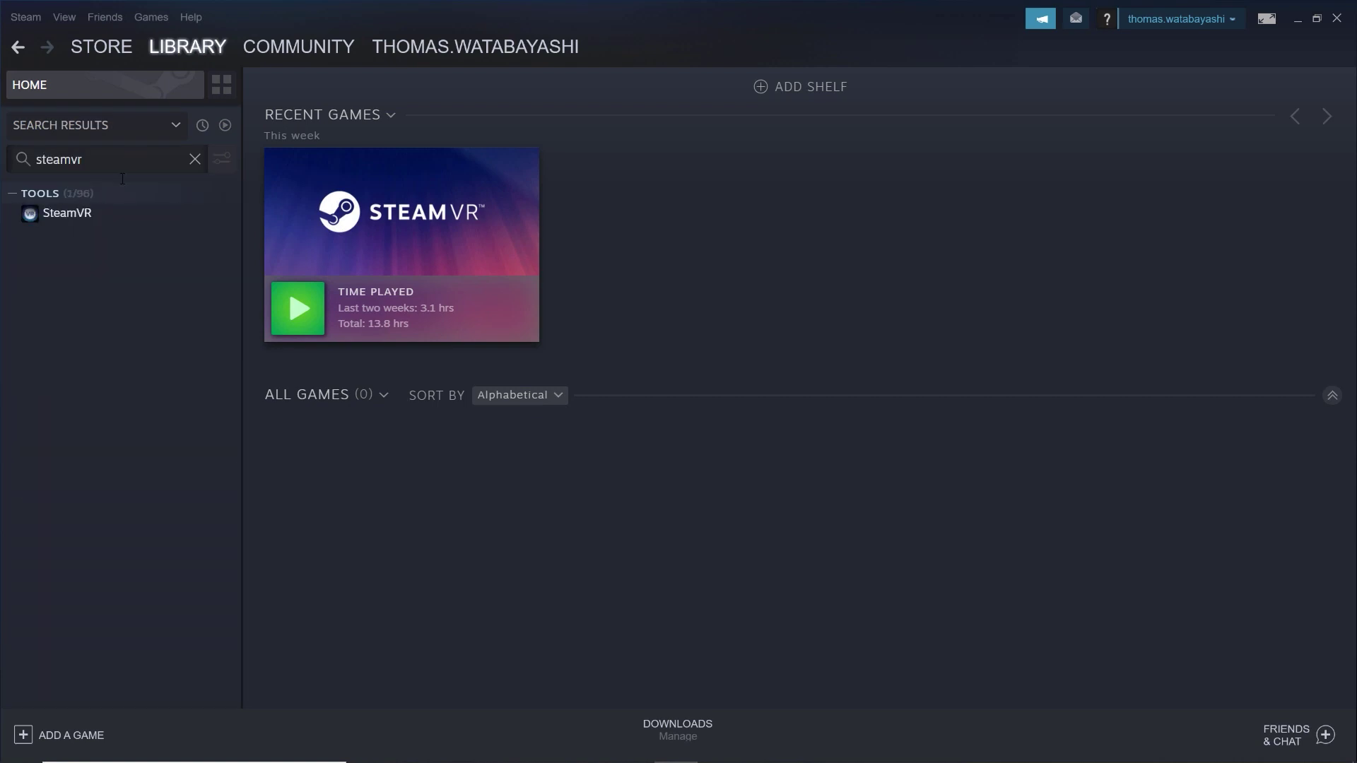
right_click(73, 216)
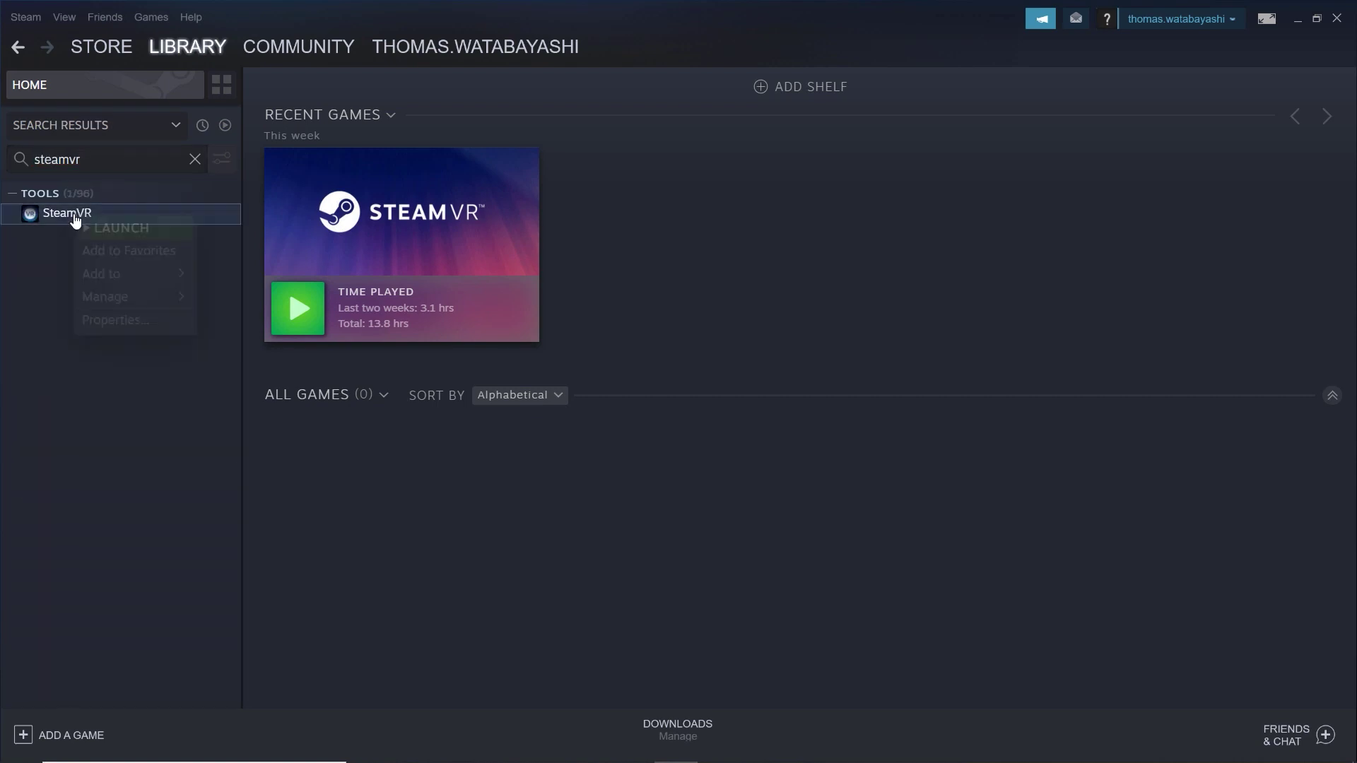
click(110, 321)
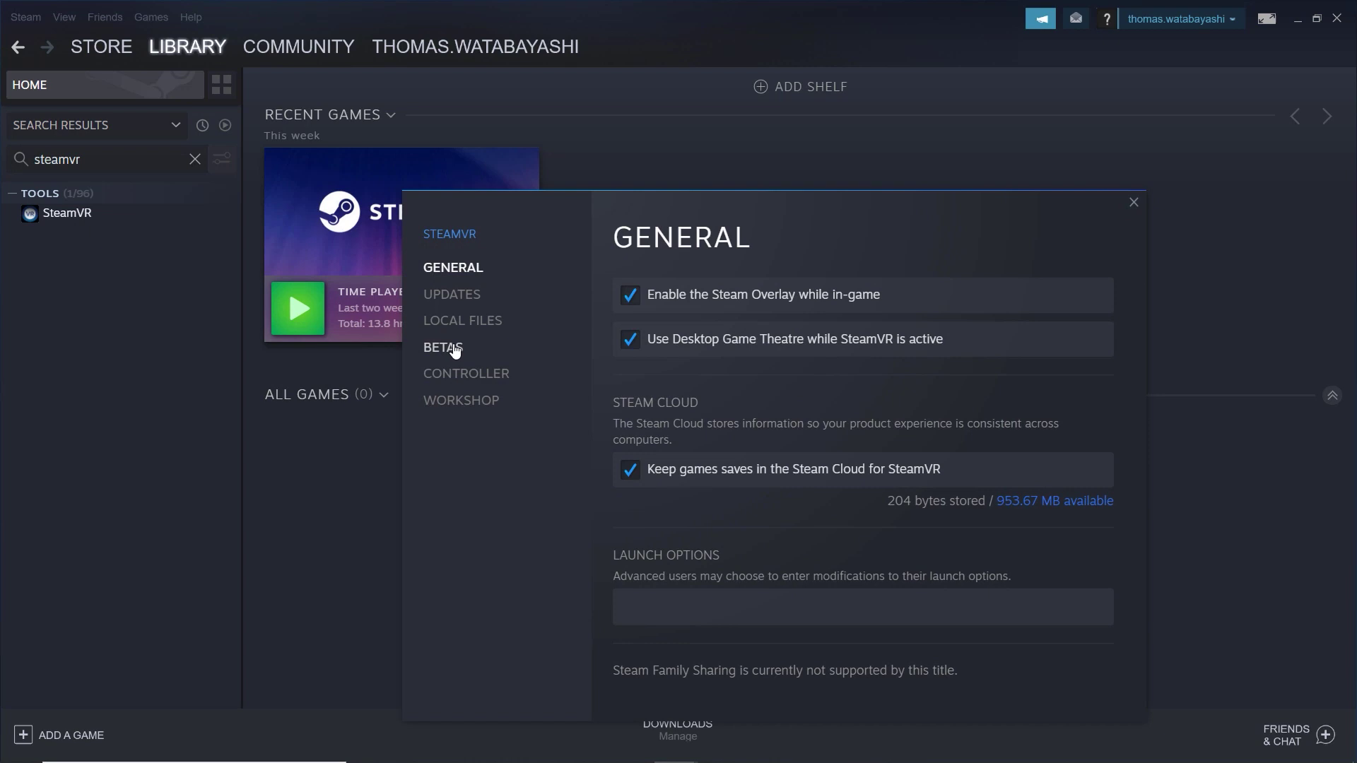
click(452, 347)
click(852, 338)
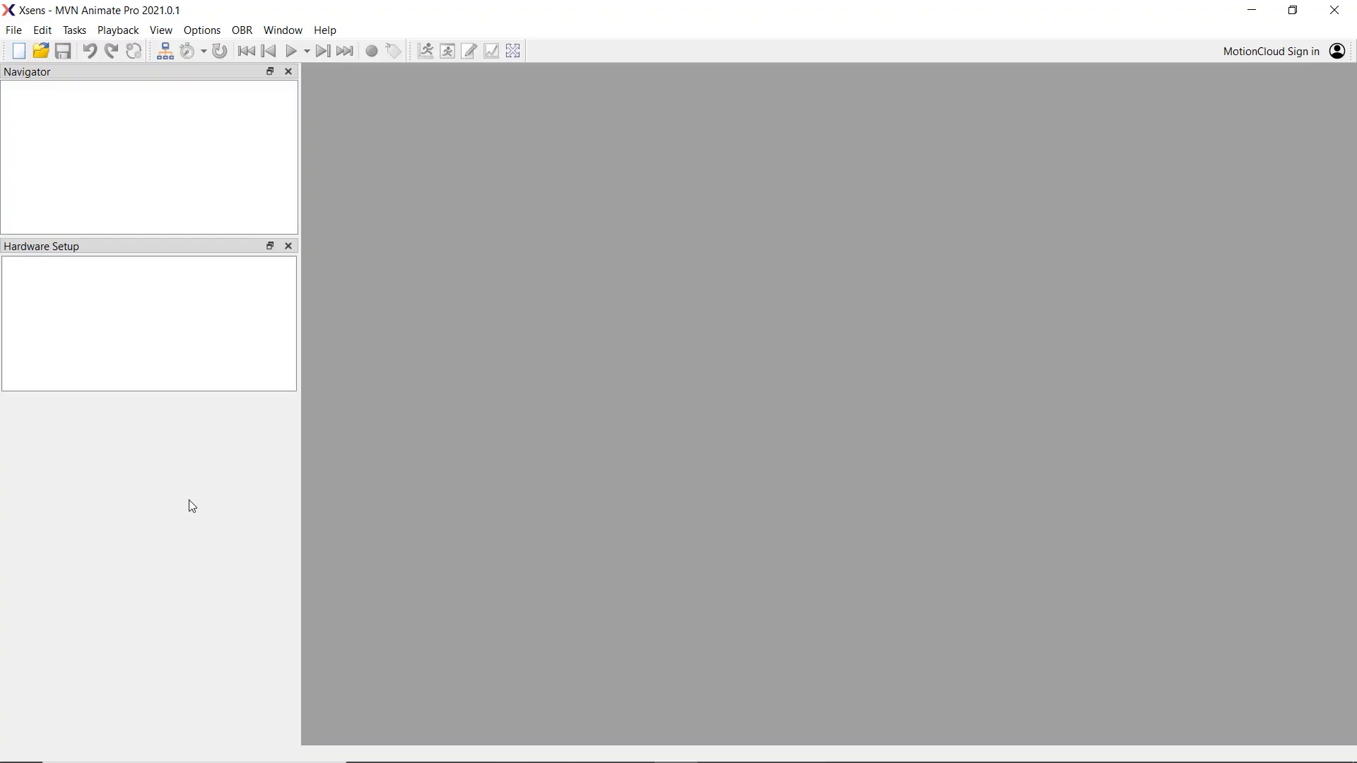
In Options > SteamVR, enable use without HMD, tracker-shutdown prevention and lighthousedb.json locking
click(208, 34)
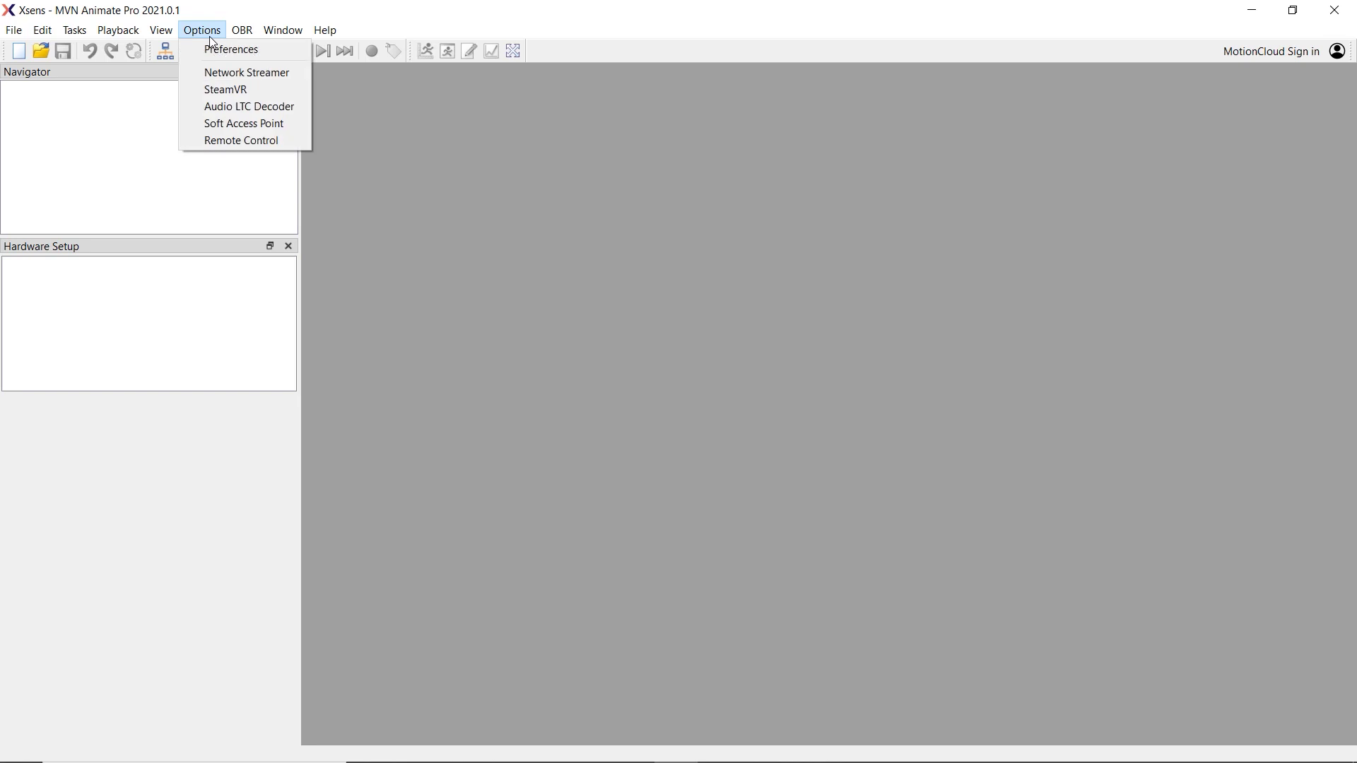
click(212, 88)
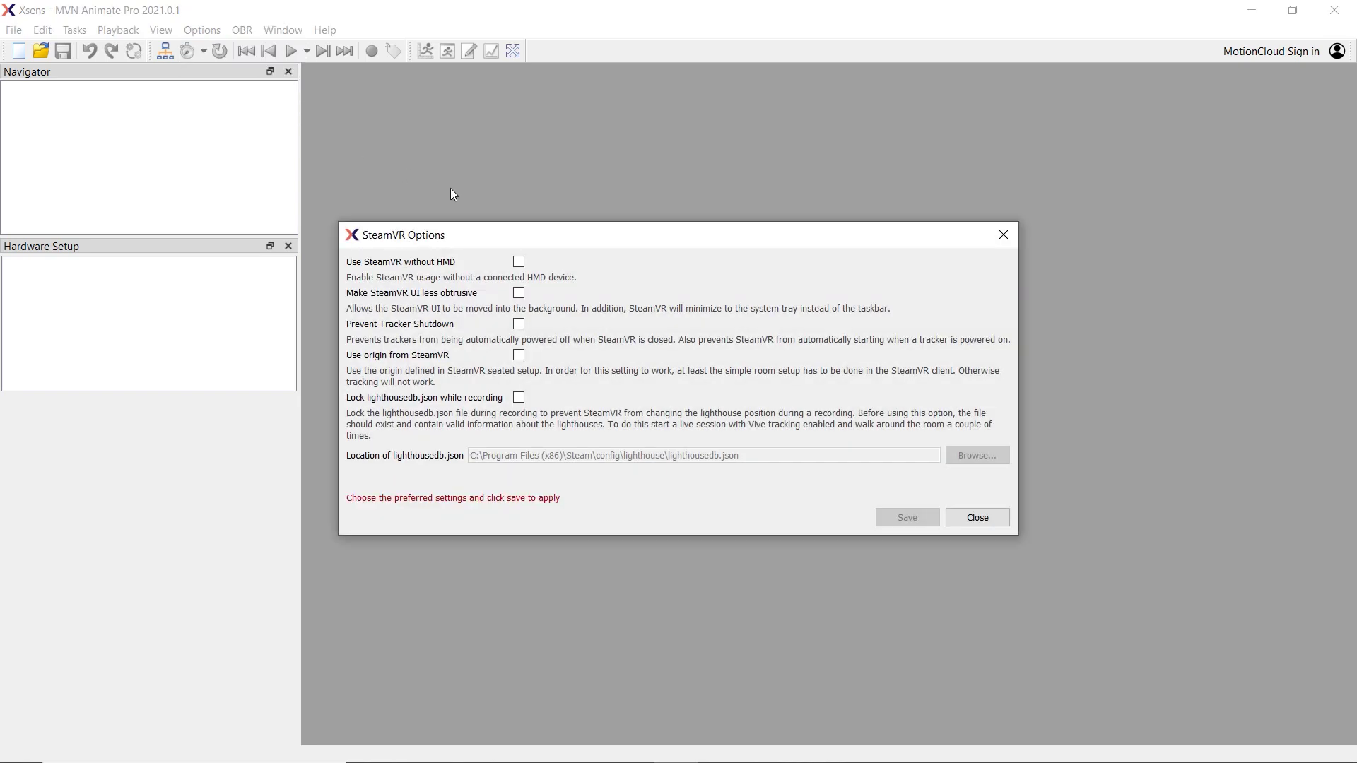
click(519, 263)
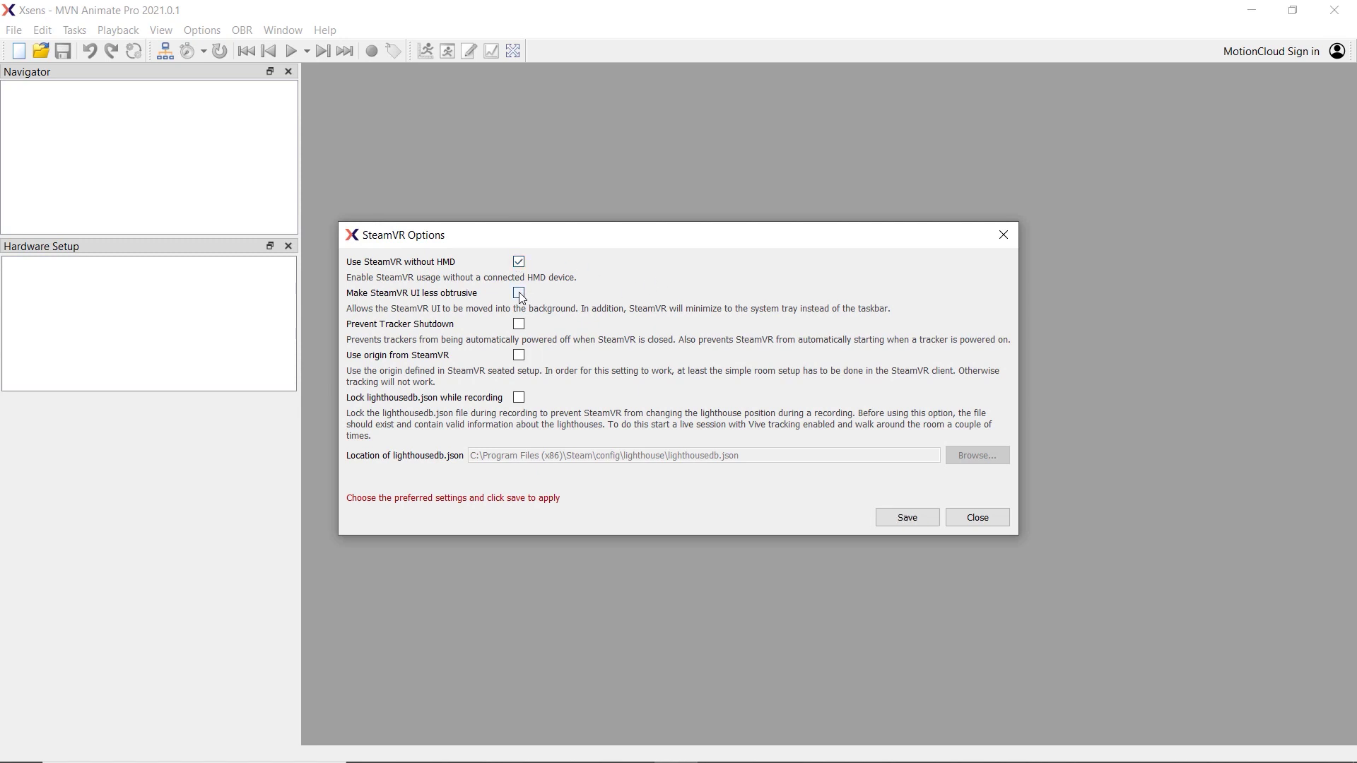
click(519, 324)
click(519, 398)
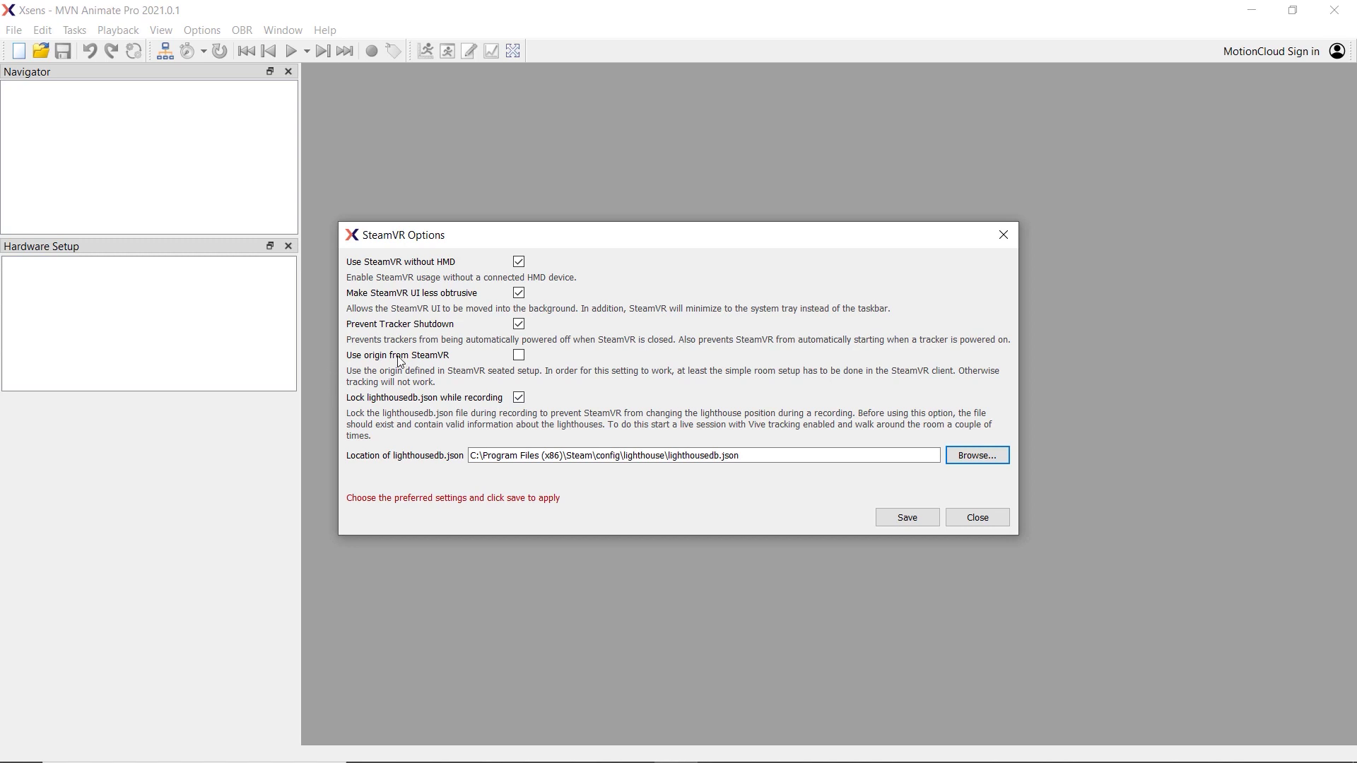
Close the SteamVR settings and expand the Base stations articles on the VIVE support page
click(984, 518)
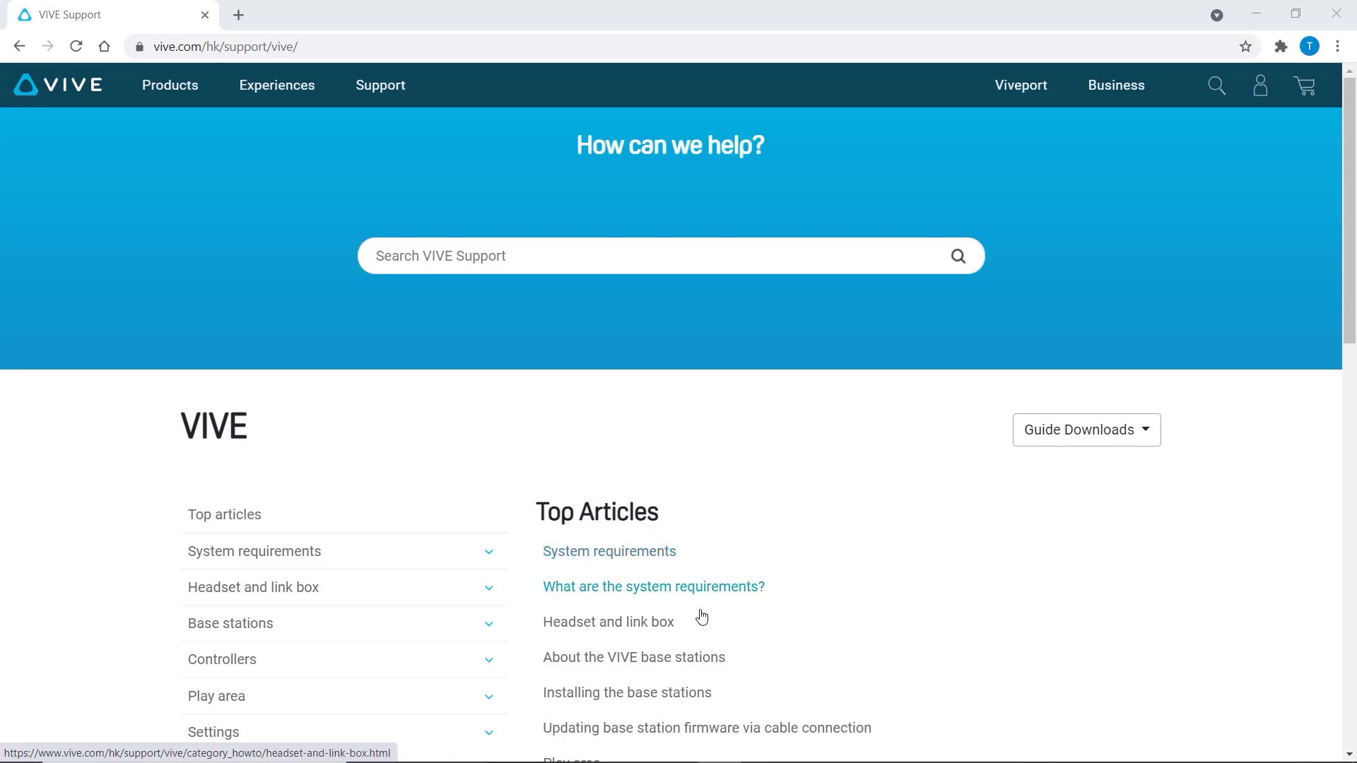
click(464, 637)
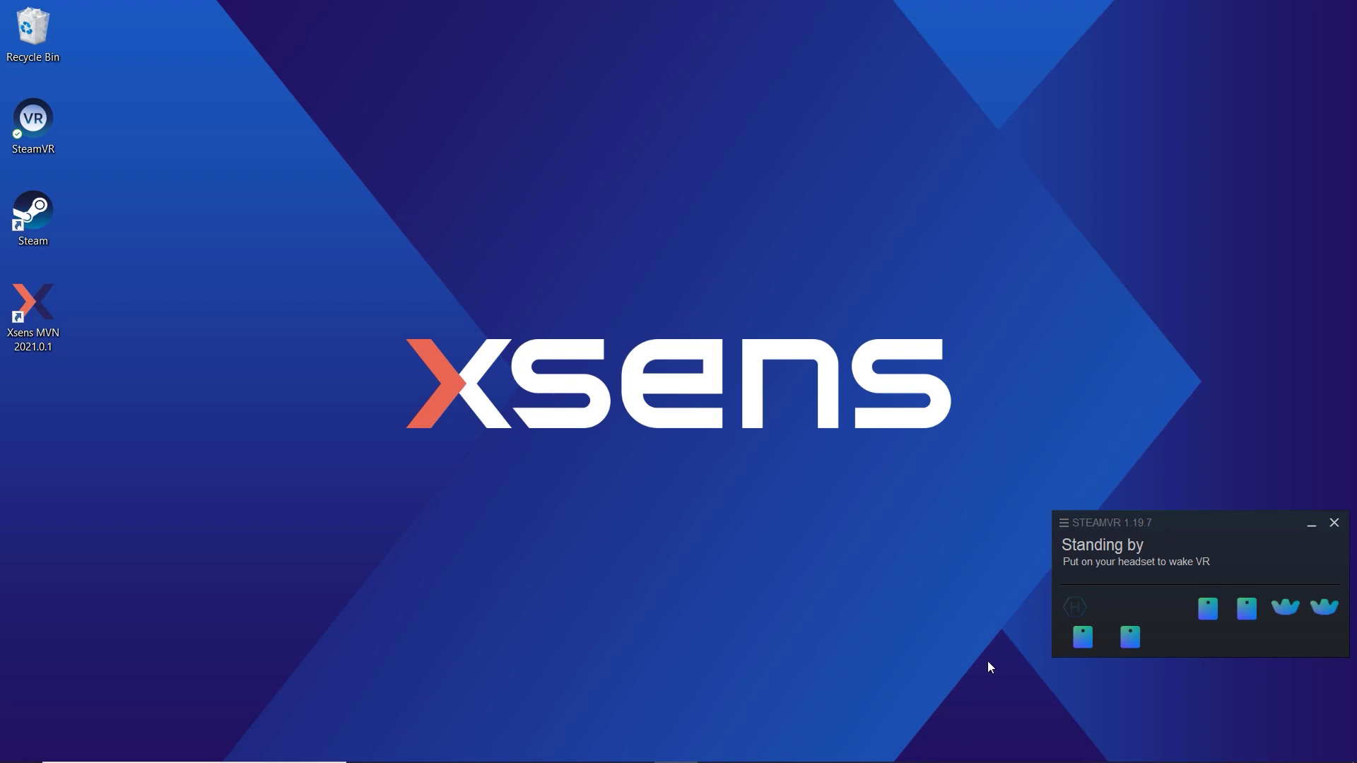
Launch SteamVR Room Setup and choose a standing-only configuration
click(1060, 526)
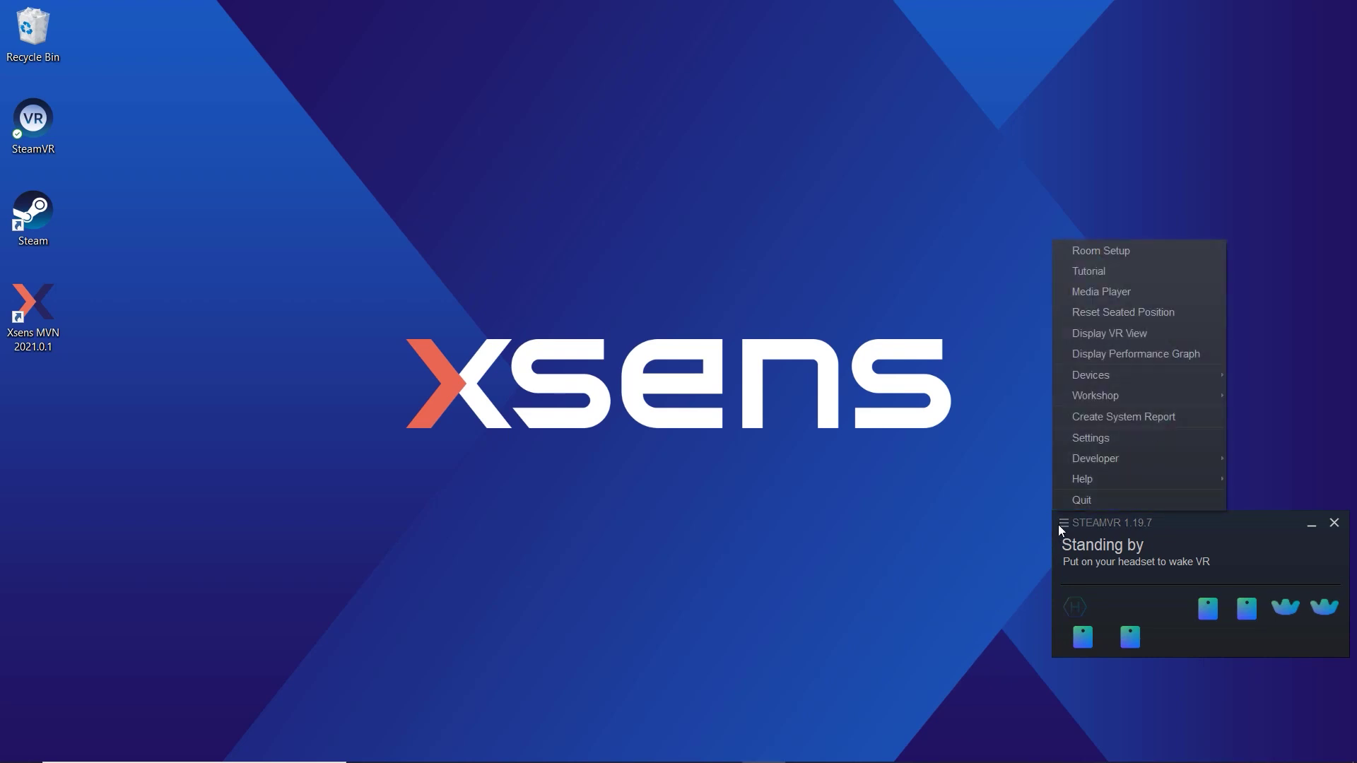
click(1105, 263)
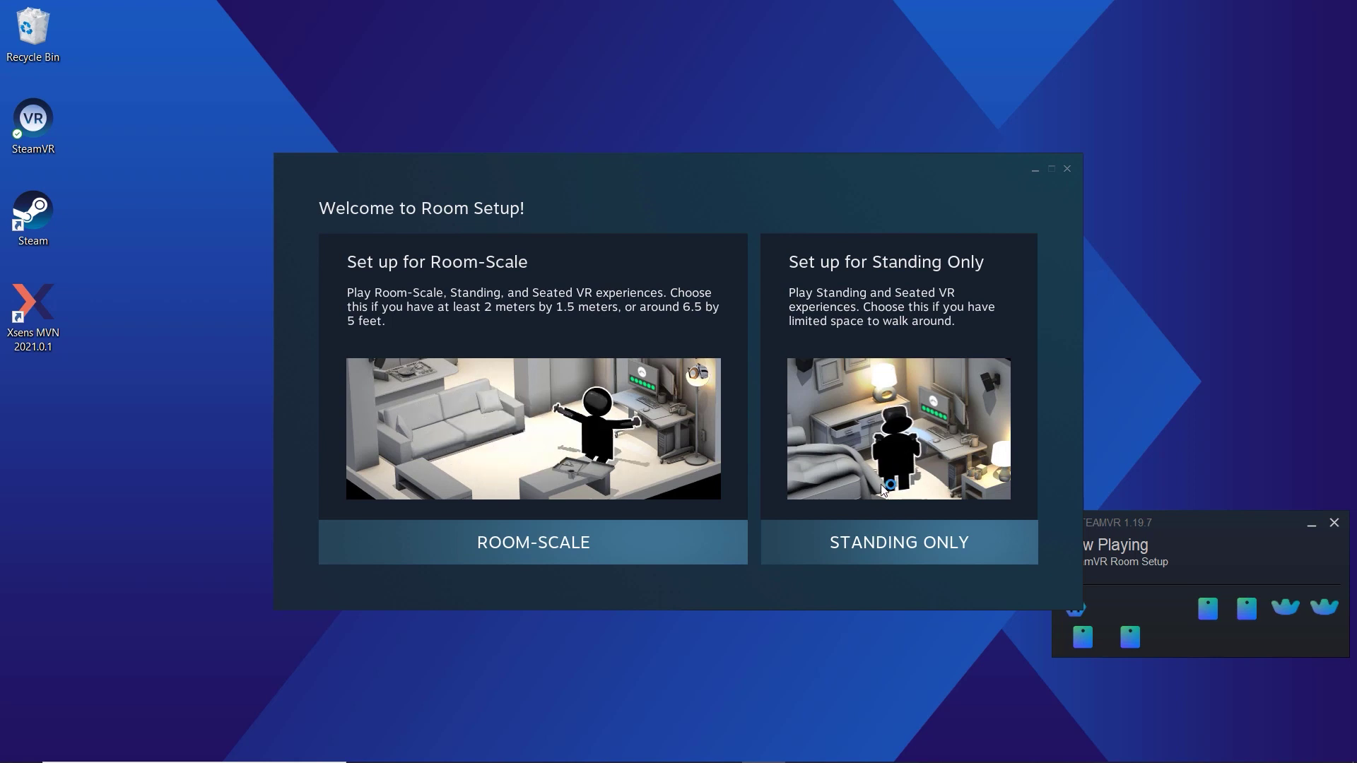
click(875, 543)
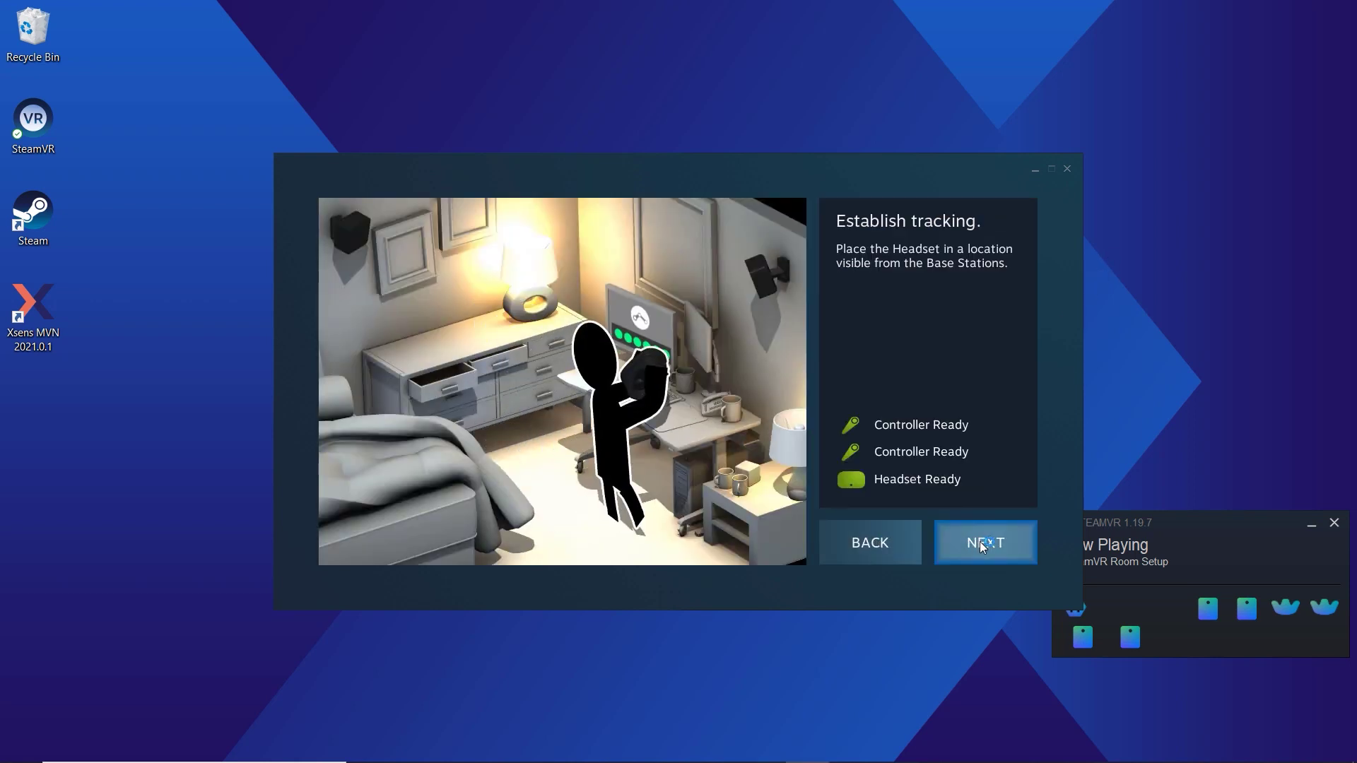
click(982, 543)
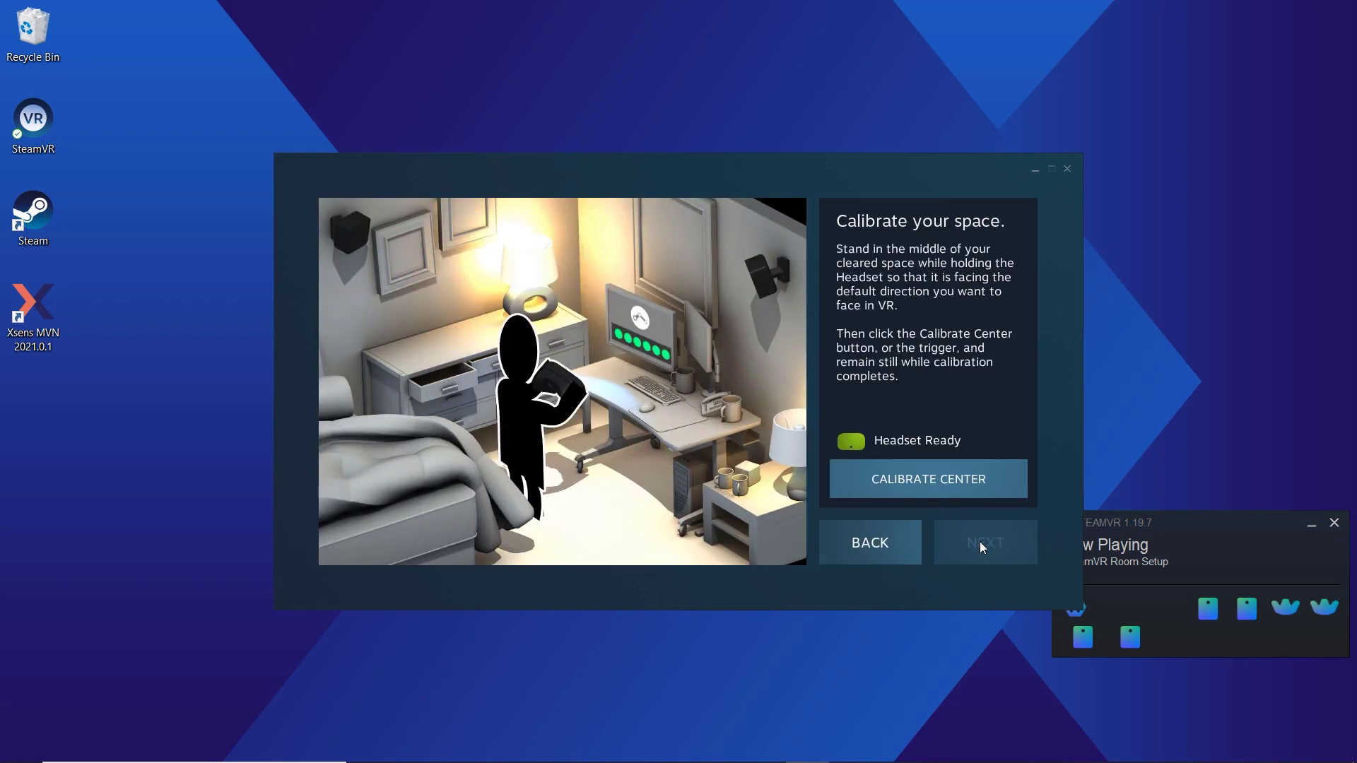
Calibrate the play-space center and floor height, then finish and close room setup
click(985, 489)
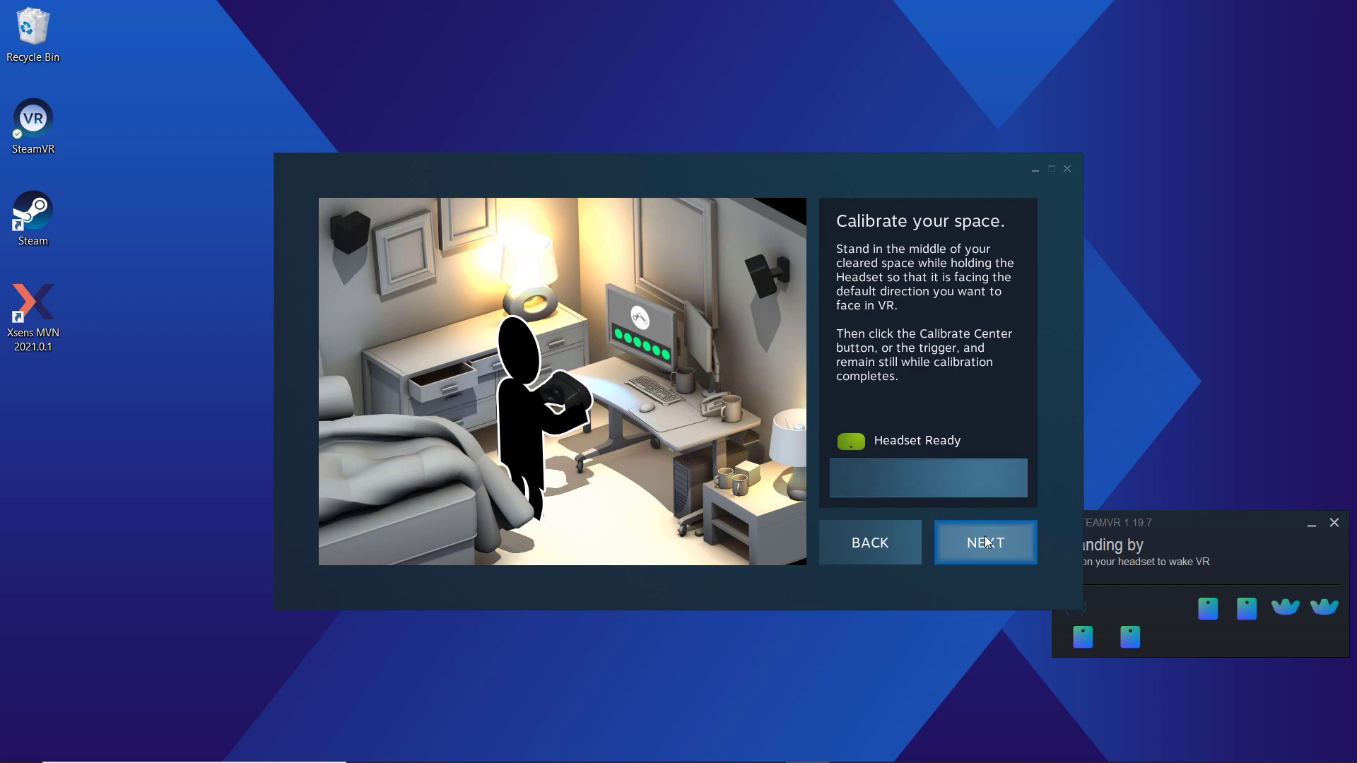
click(987, 540)
click(986, 483)
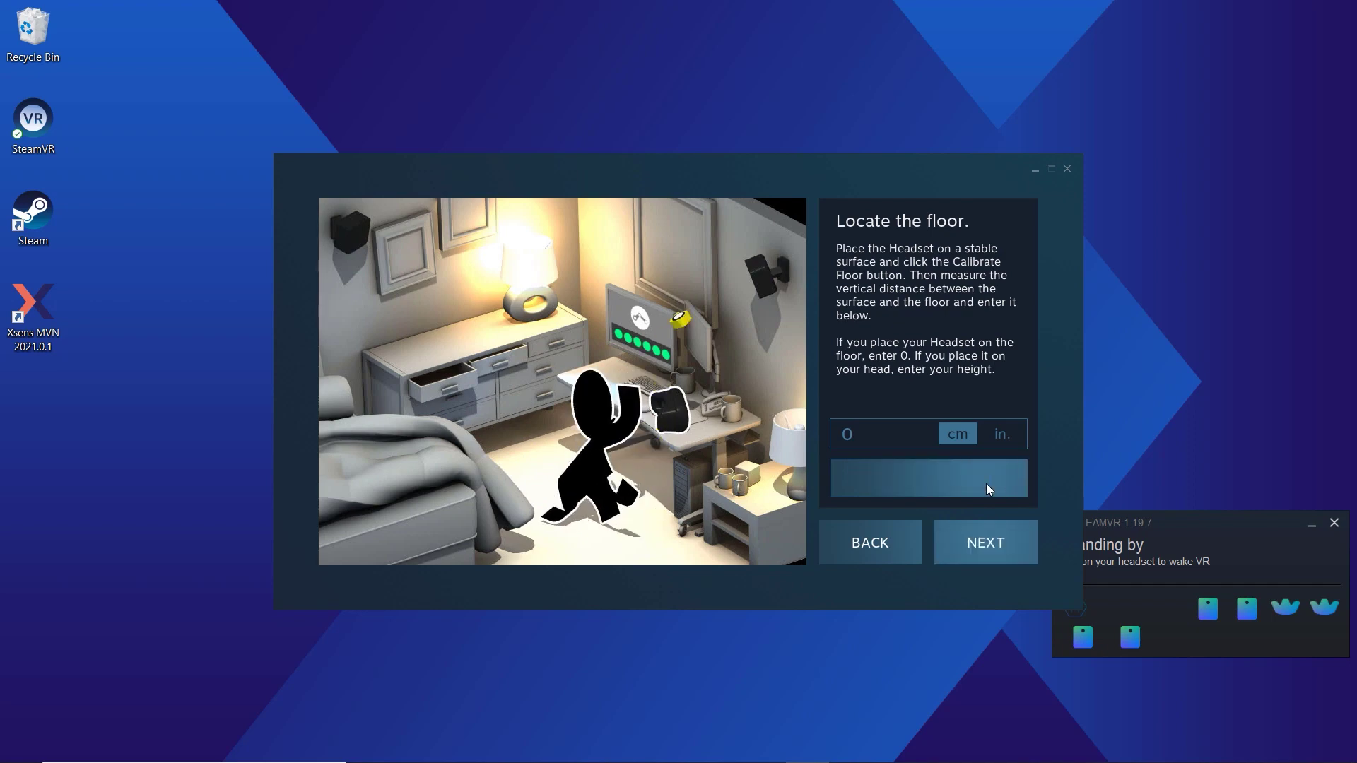
click(982, 541)
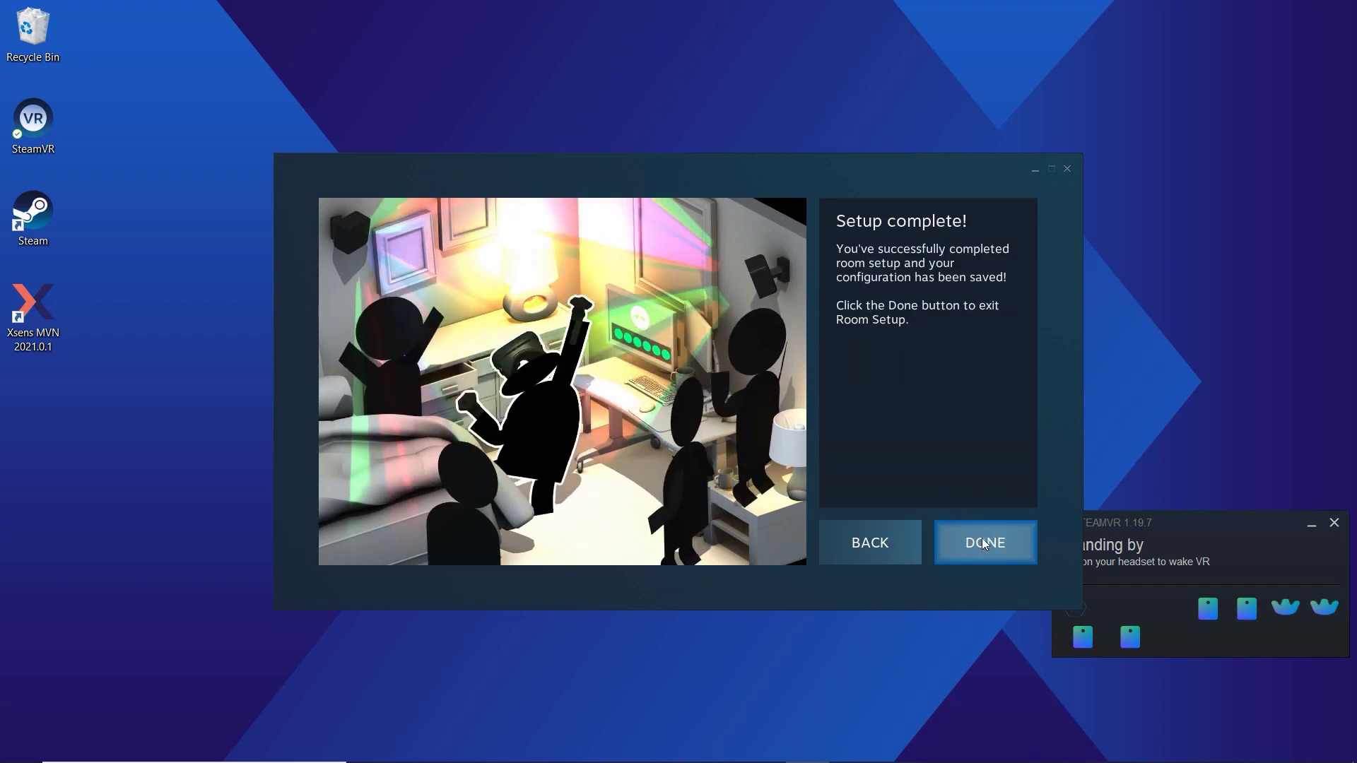
click(983, 542)
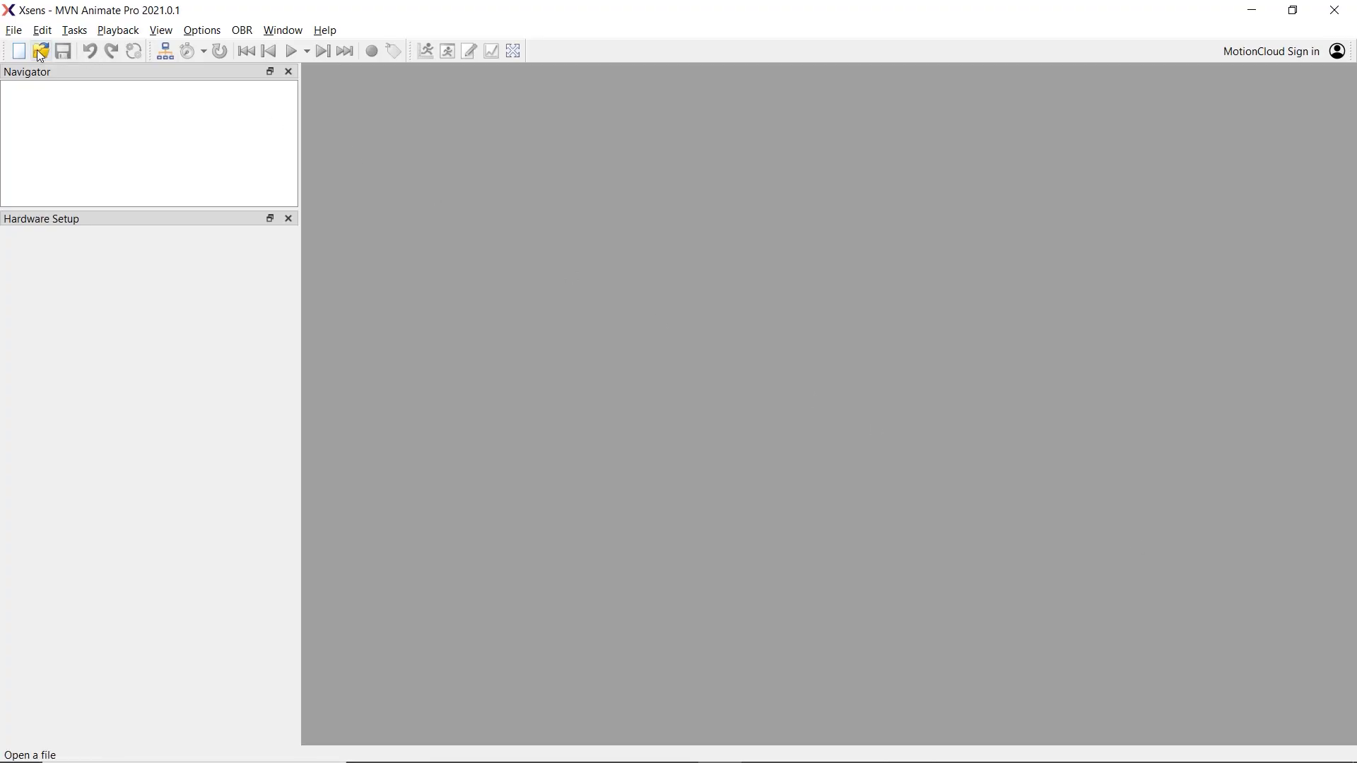
Start a new session using HTC Vive position aiding, assigning tracker LHR-9FAD69F4 to Left Fore Arm
click(18, 51)
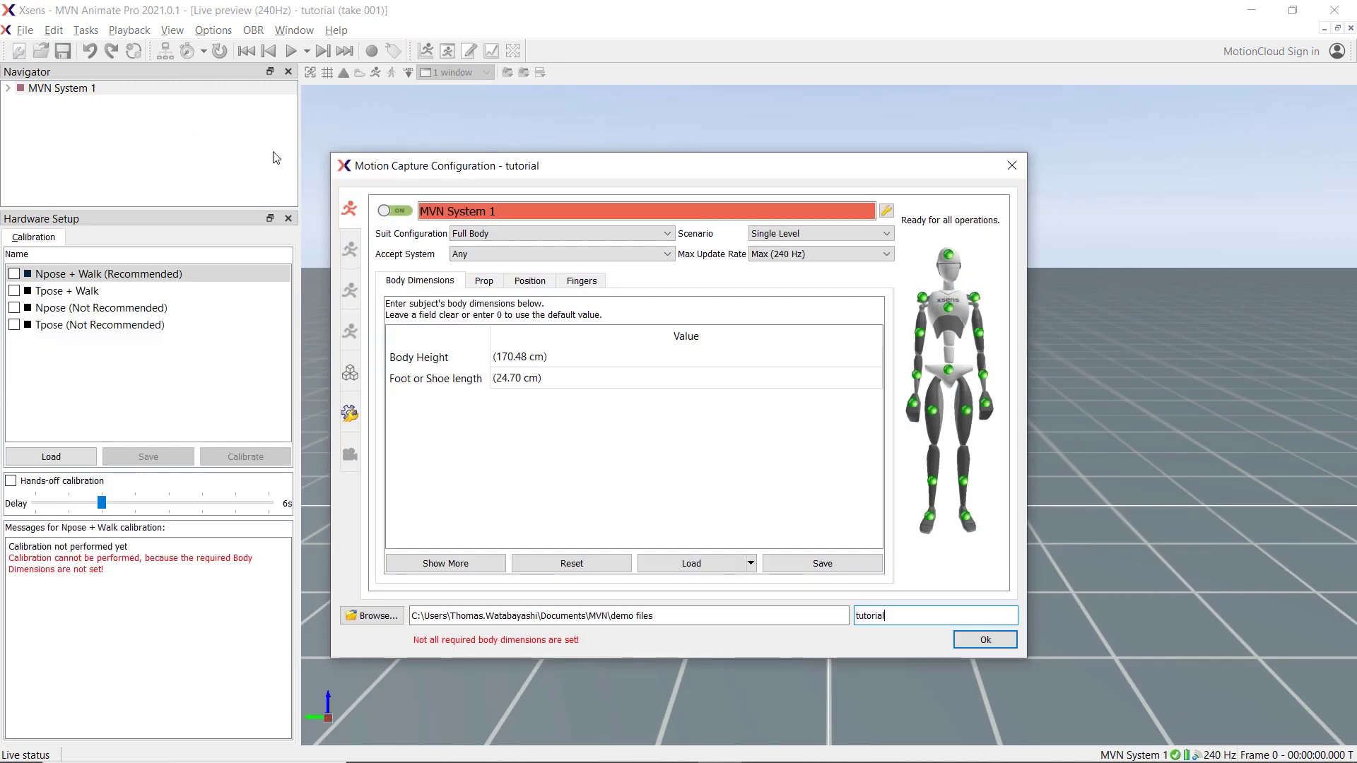
click(539, 283)
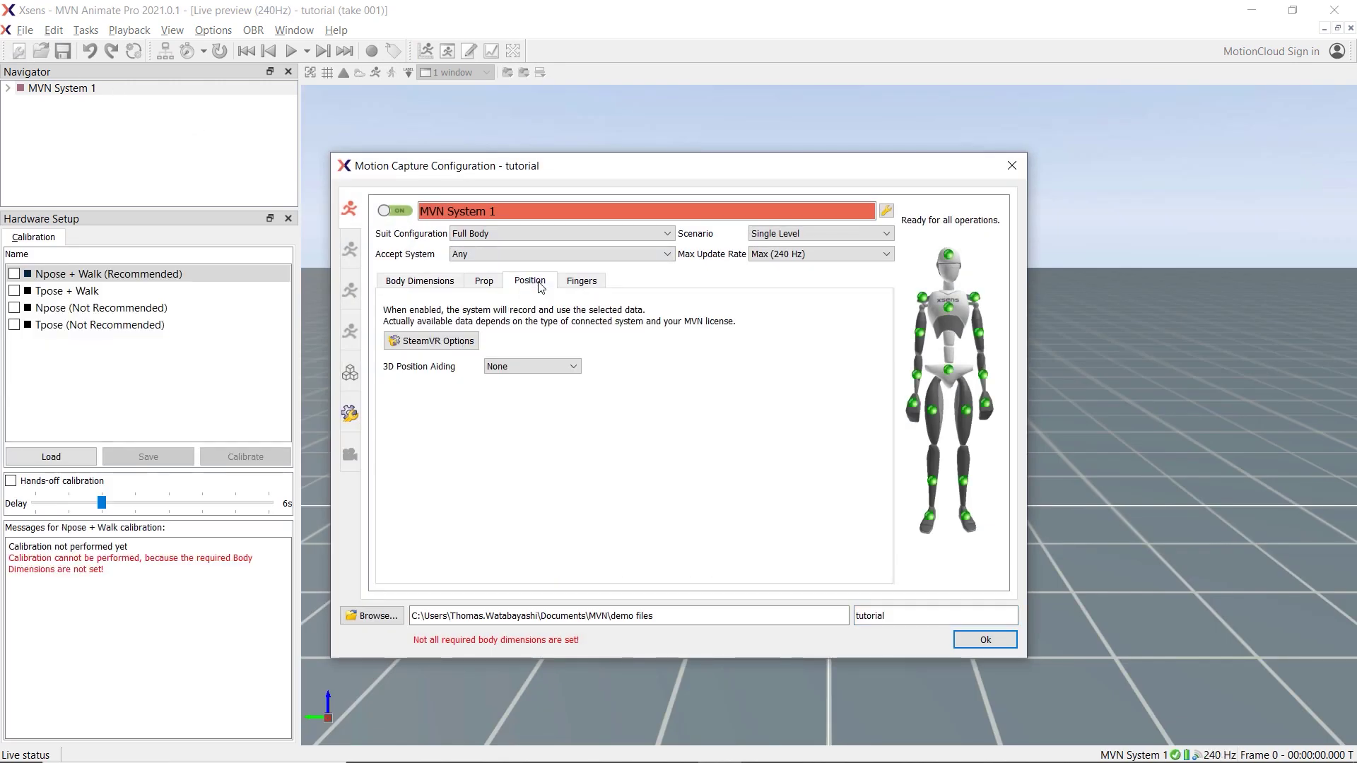
click(557, 373)
click(550, 401)
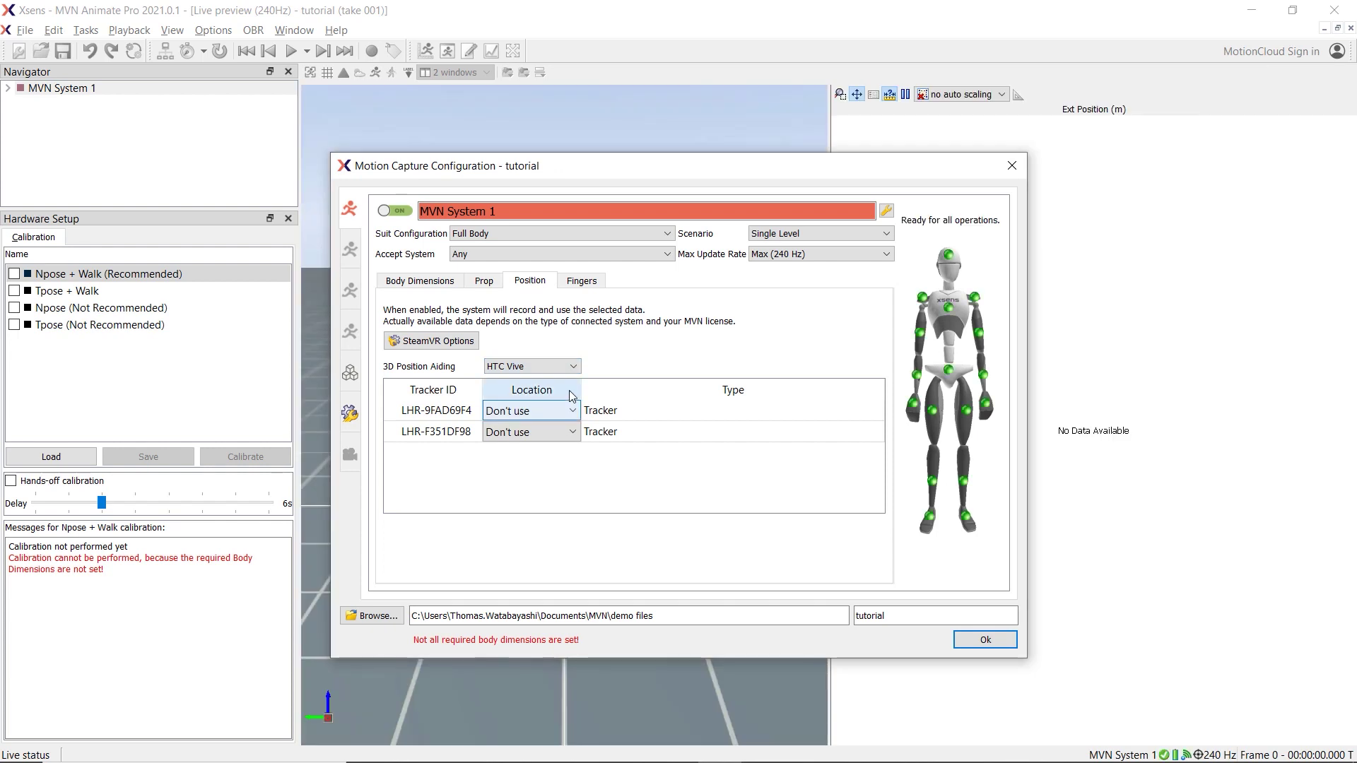
click(572, 410)
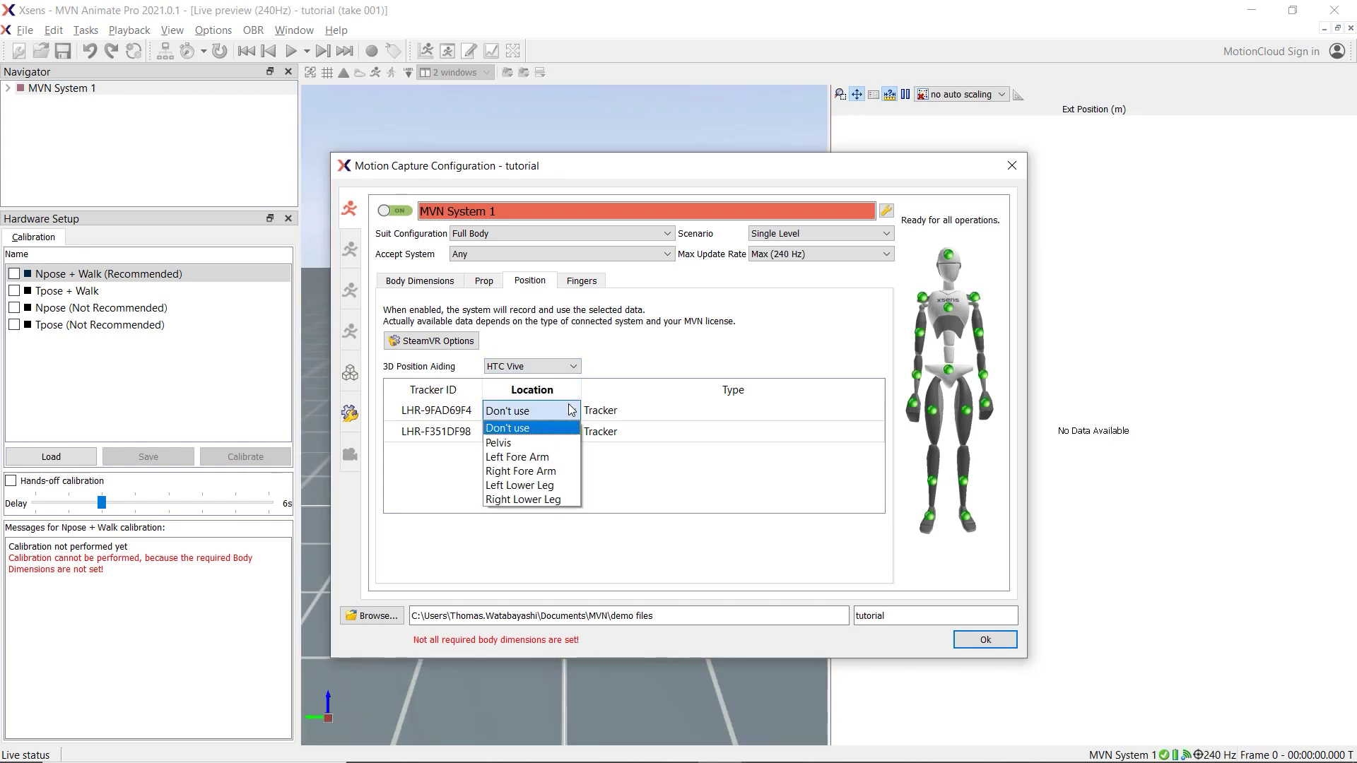
click(552, 457)
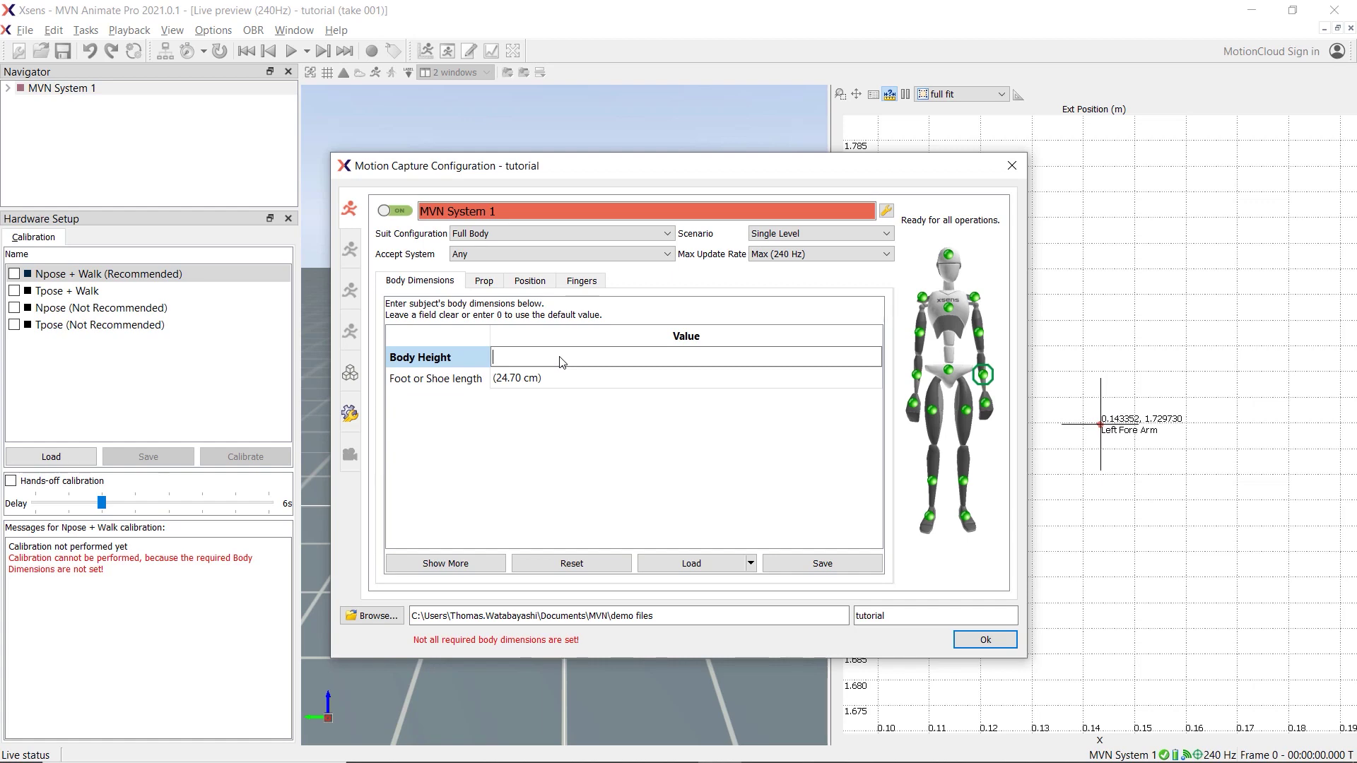
Enter a body height of 163.50 cm and a foot length of 27.30 cm
text(163.50)
key(Tab)
text(27.)
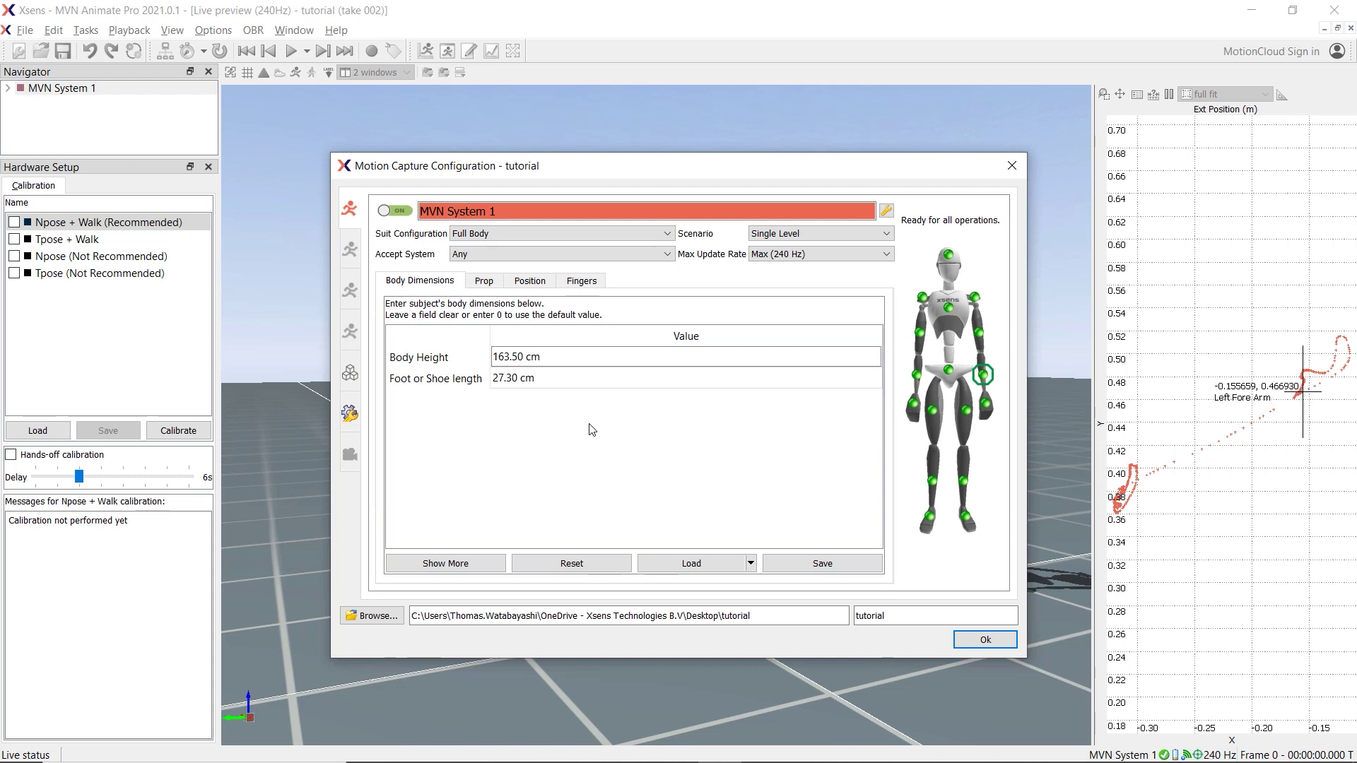
click(346, 362)
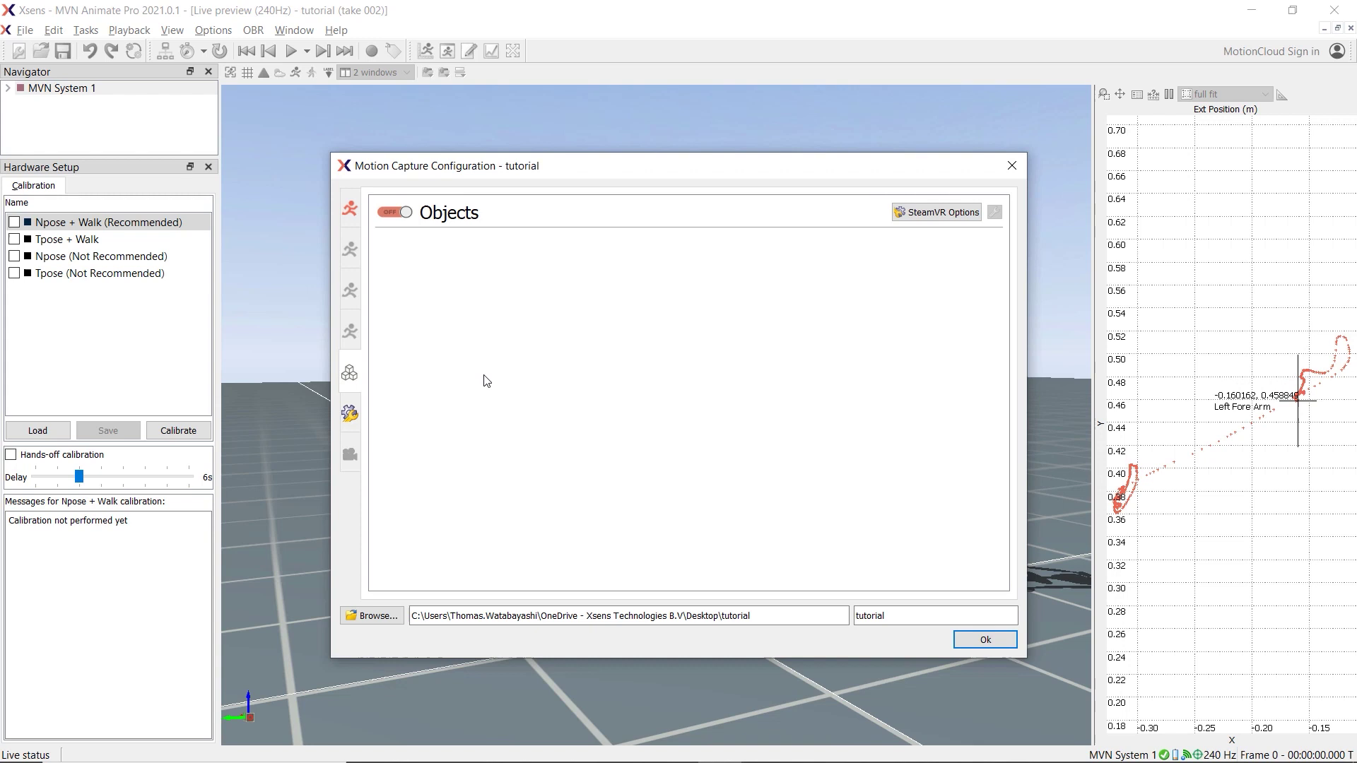
Switch object tracking on and enable both trackers as objects
click(408, 212)
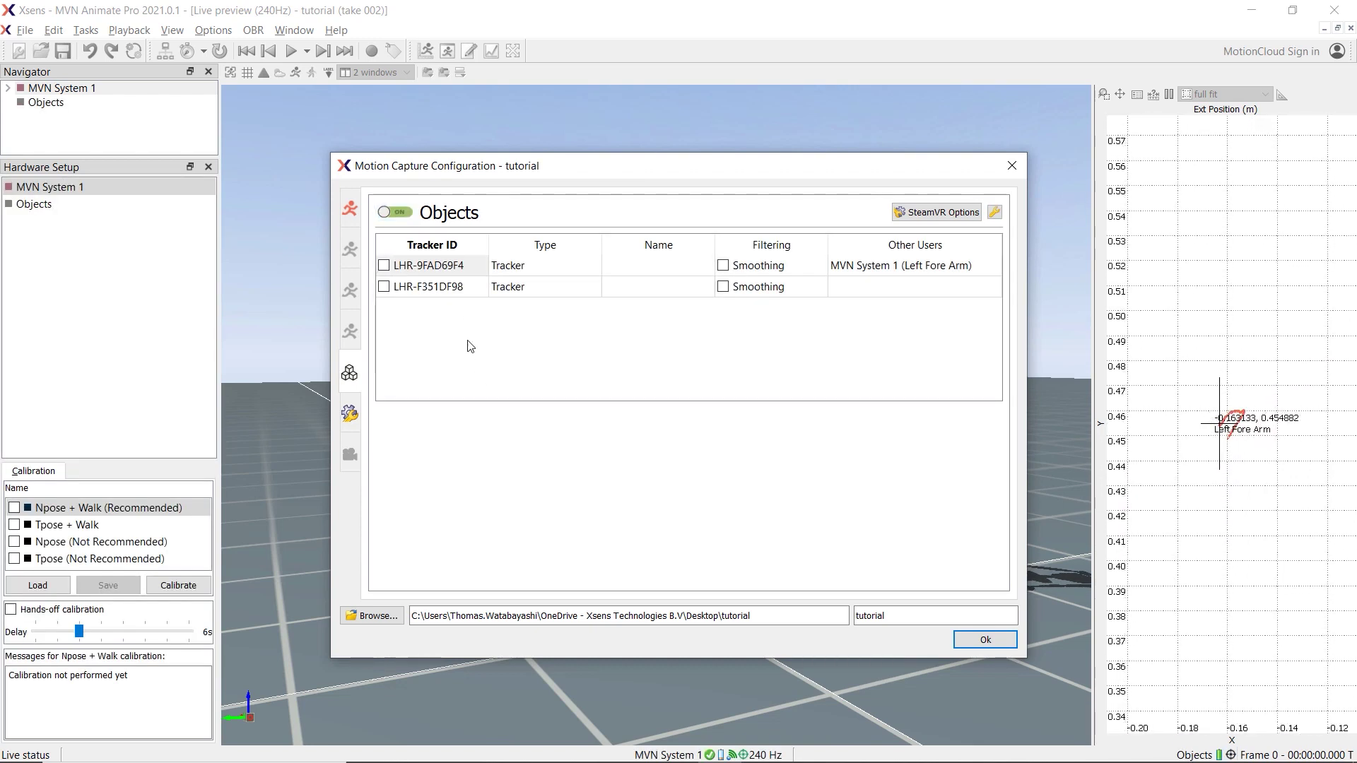
click(384, 266)
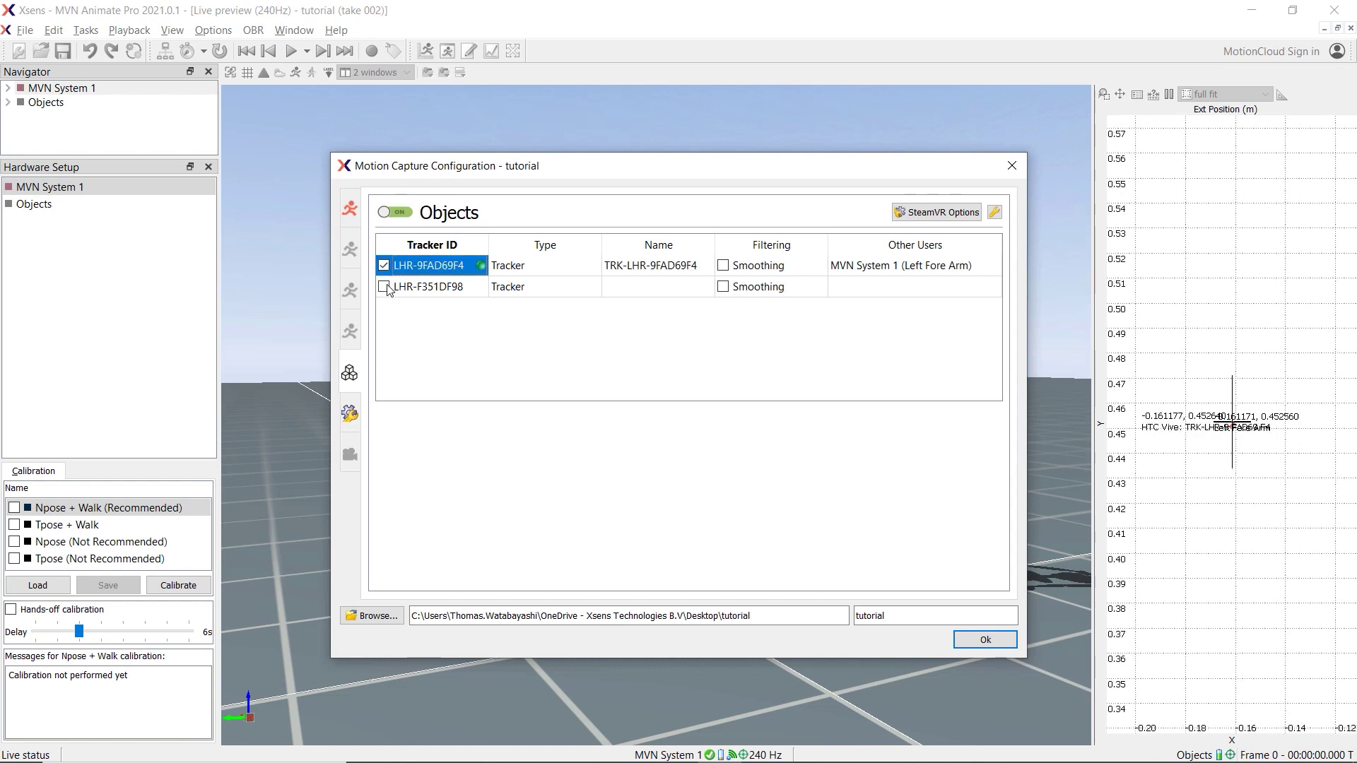
click(384, 287)
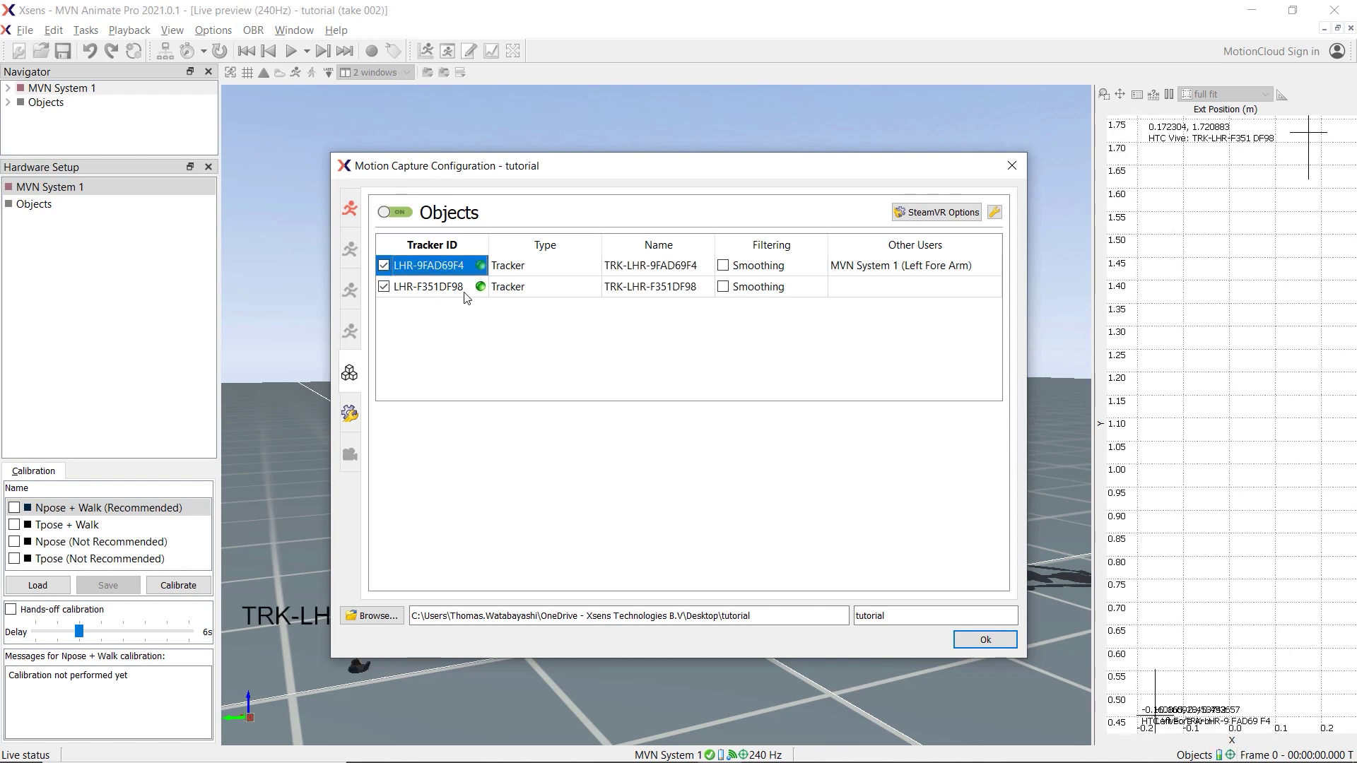
Rename the two trackers to 'Position Aid' and 'Object'
double_click(634, 266)
text(Pos)
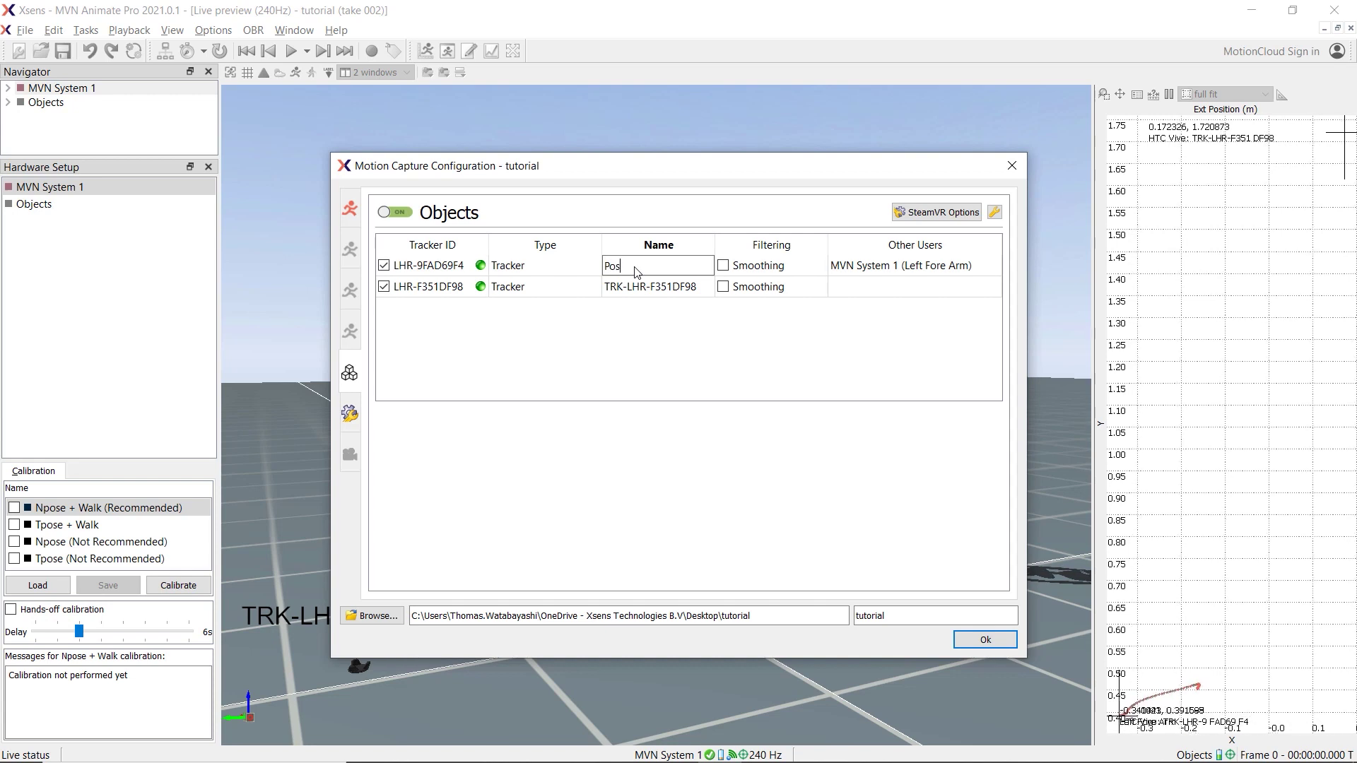
text(ition Aid)
key(Return)
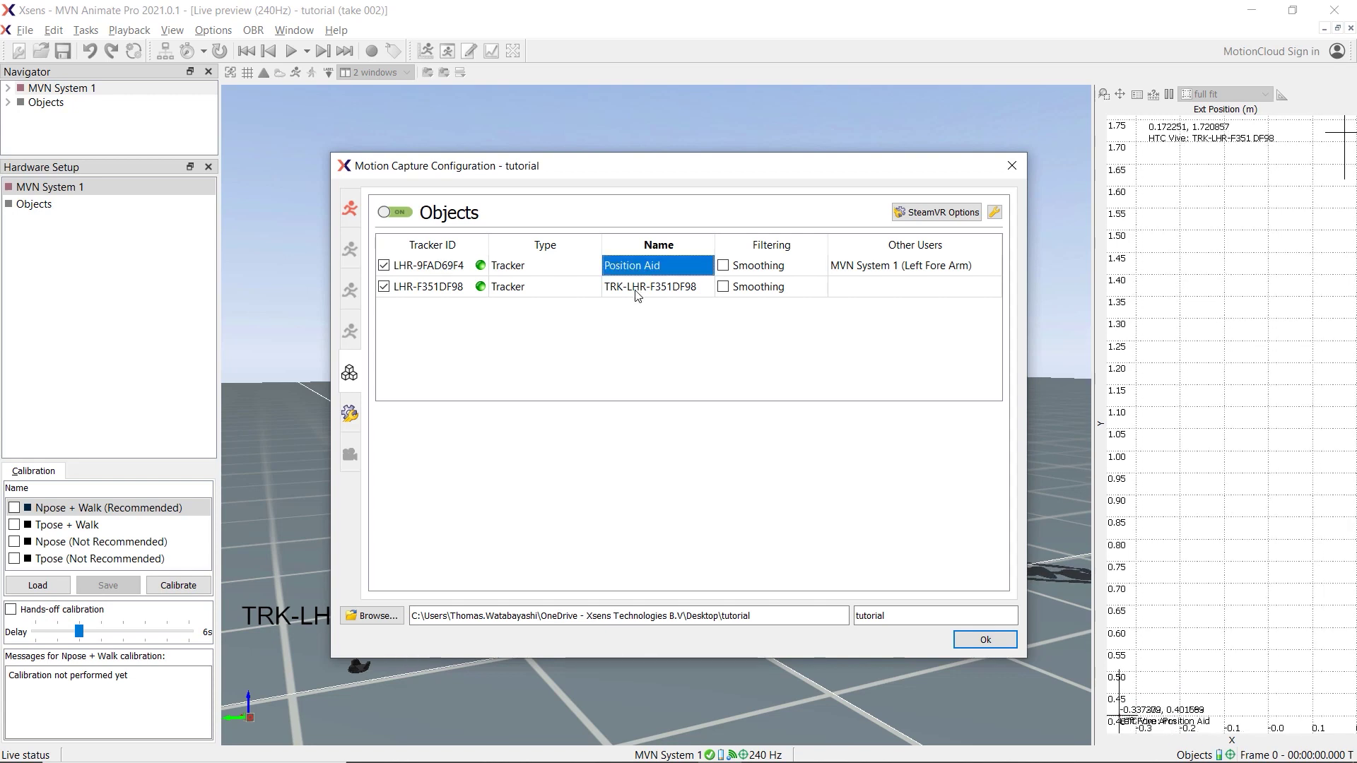
text(Object)
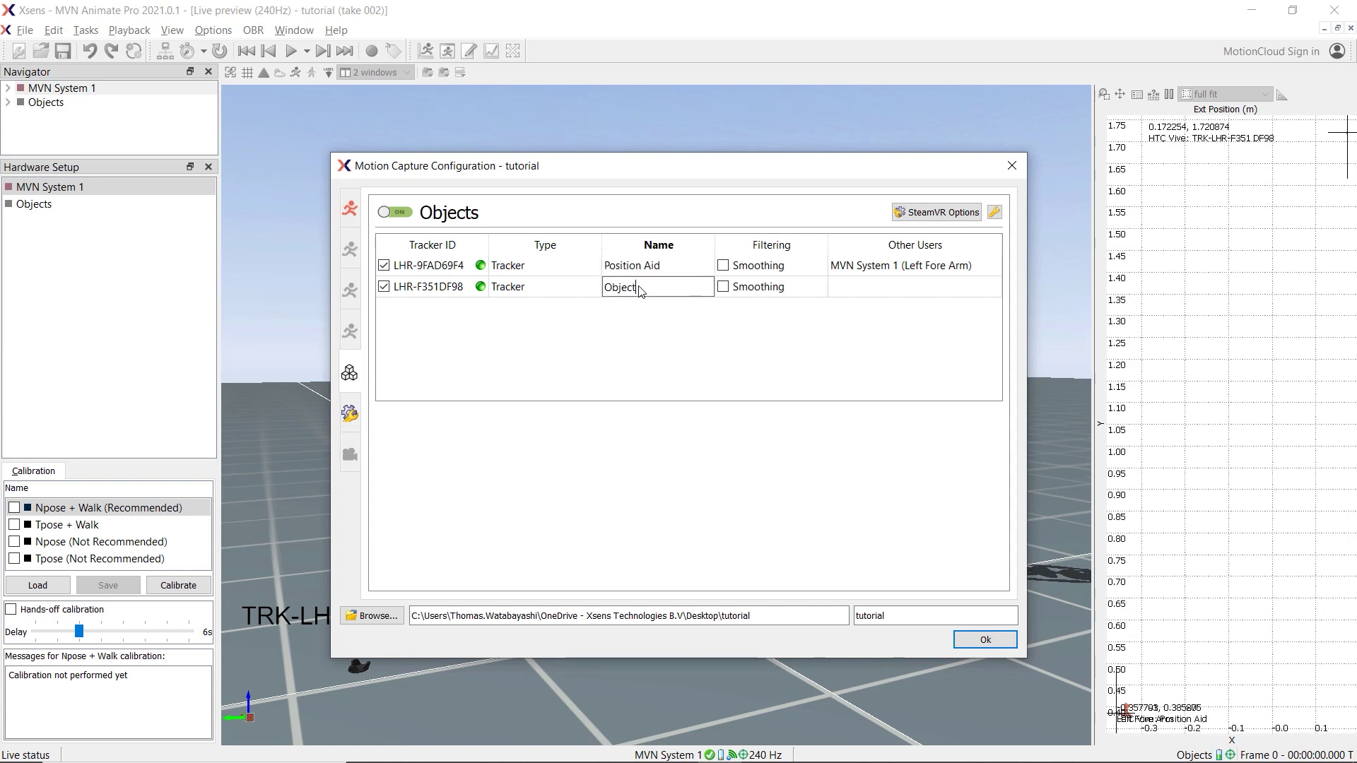
key(Return)
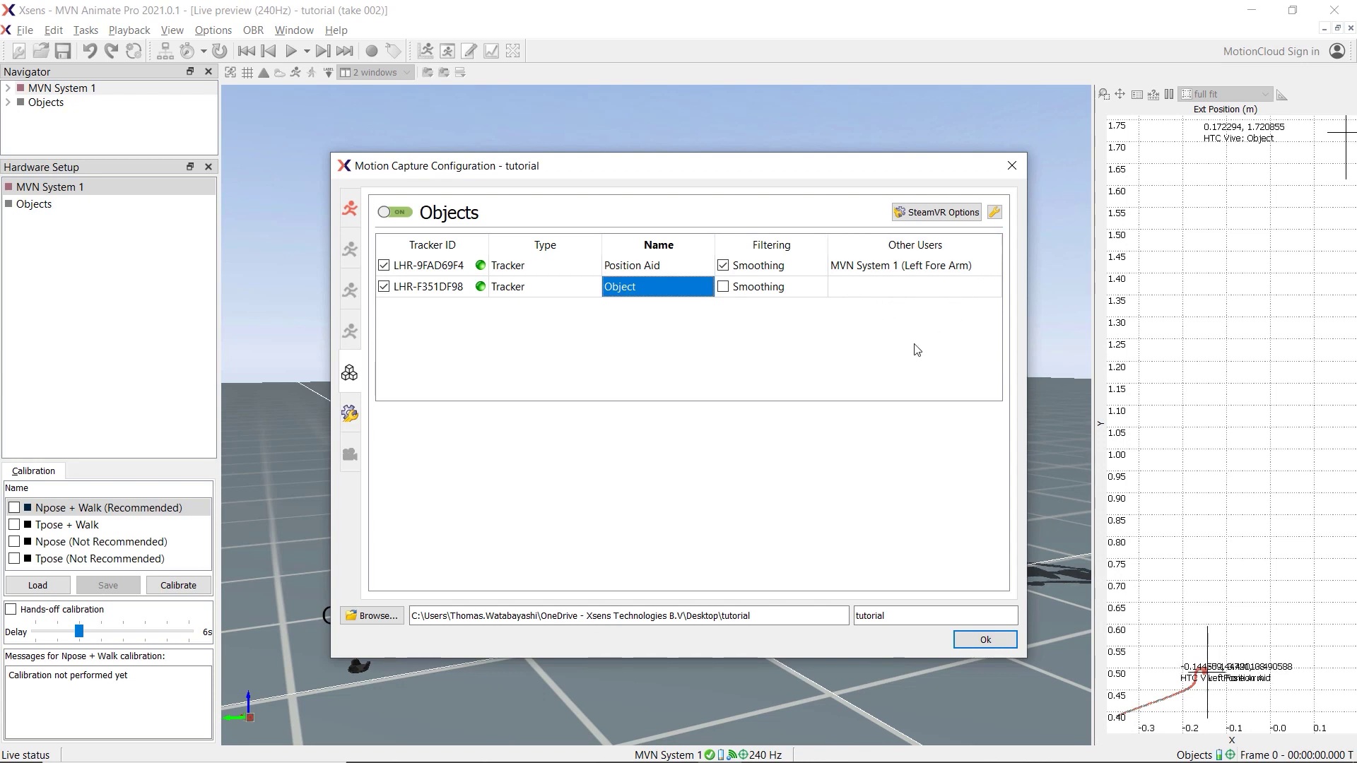
Return to the live preview and reset its floor level with Tasks > Reset Floor
click(966, 641)
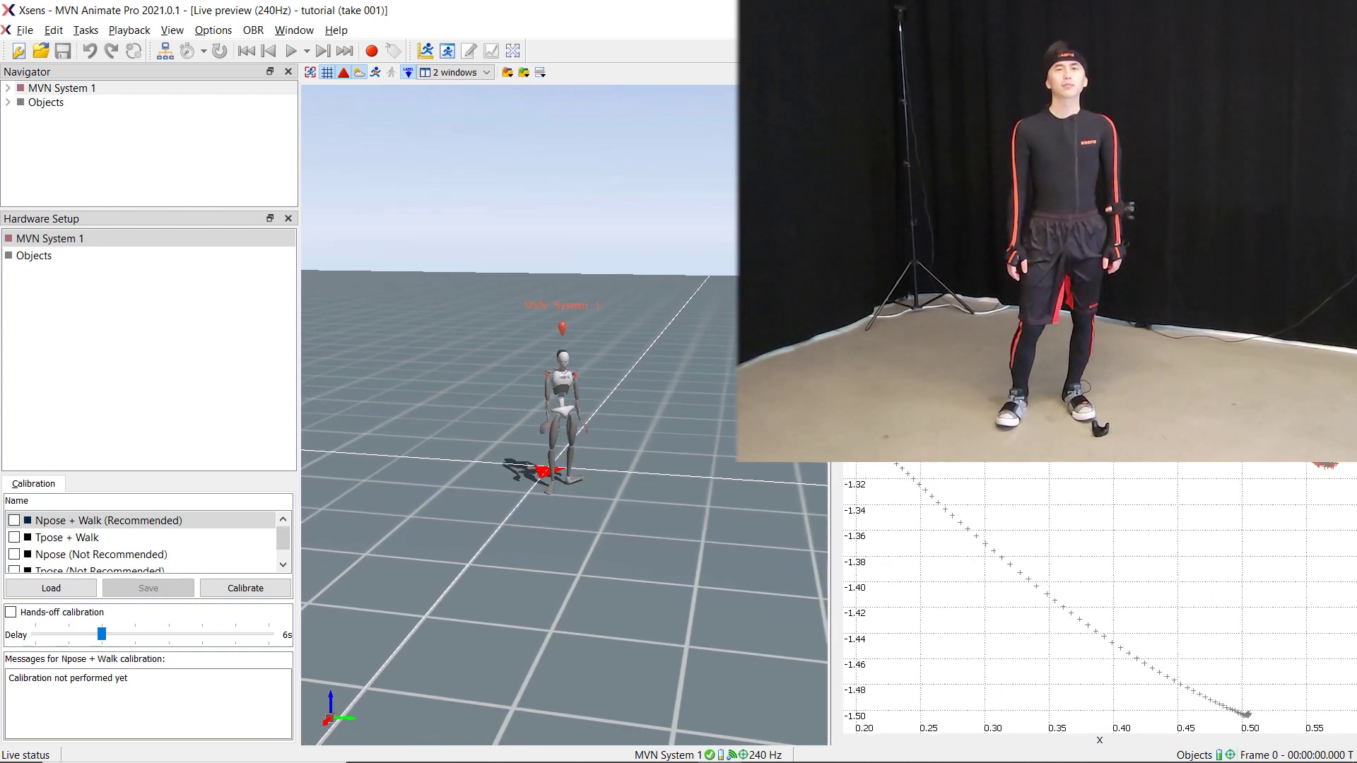
click(86, 31)
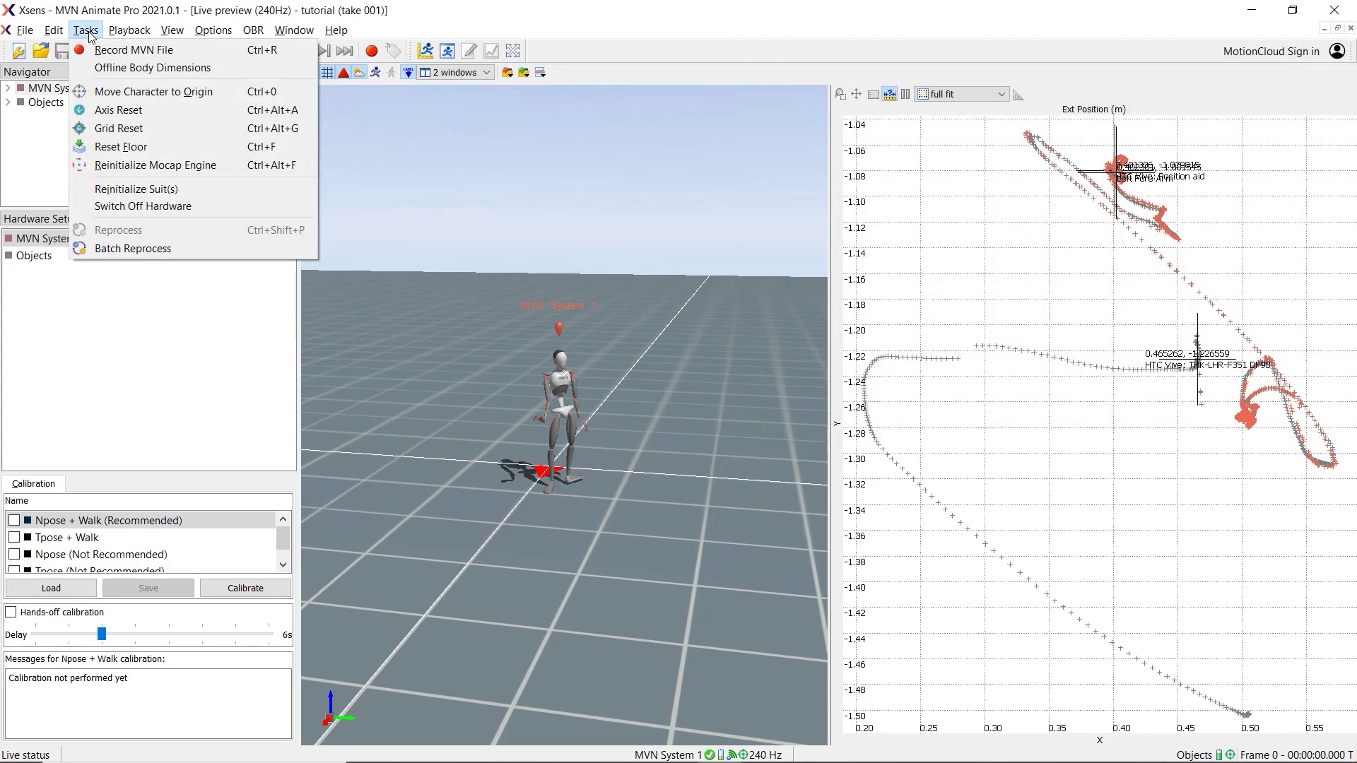
click(128, 155)
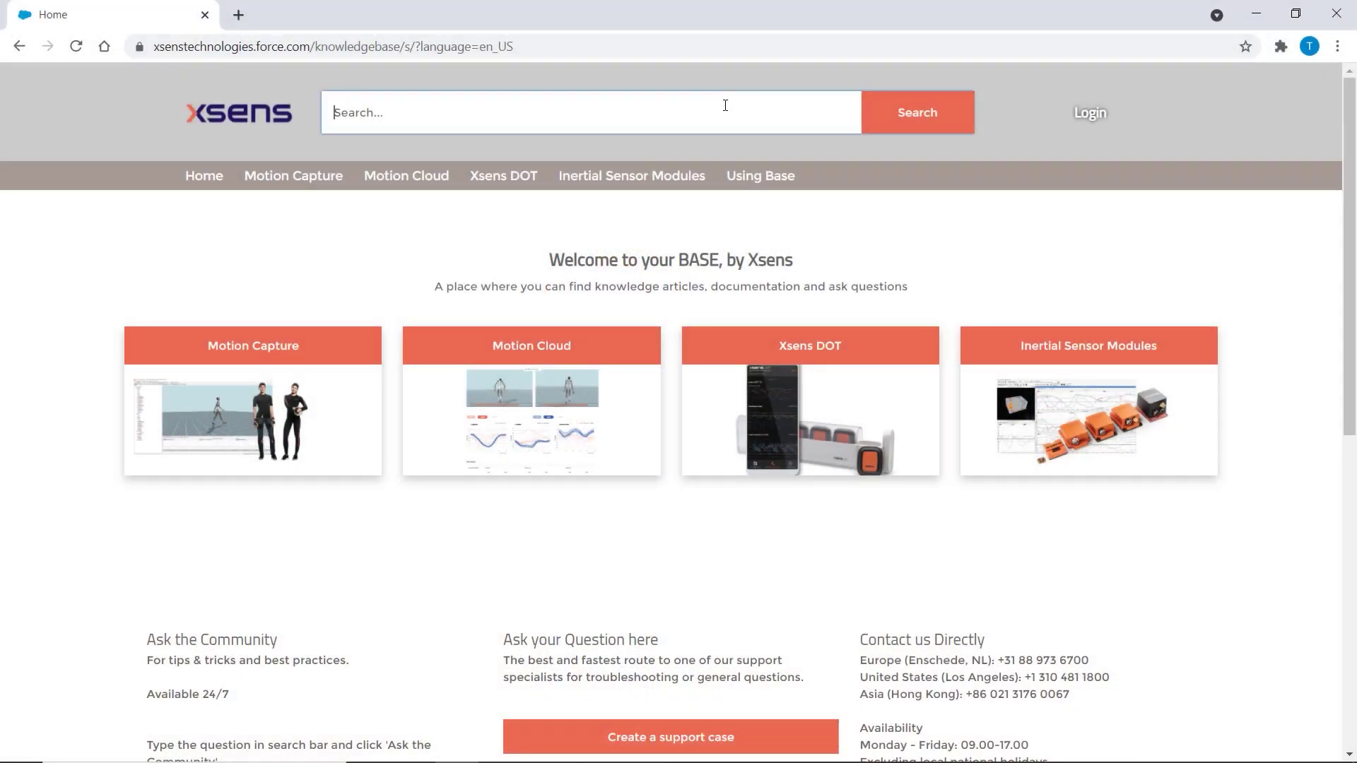
Search the knowledge base for 'reset floor' and read the 'HTC Vive Adjust Floor Height Without HMD' article
text(reset floor)
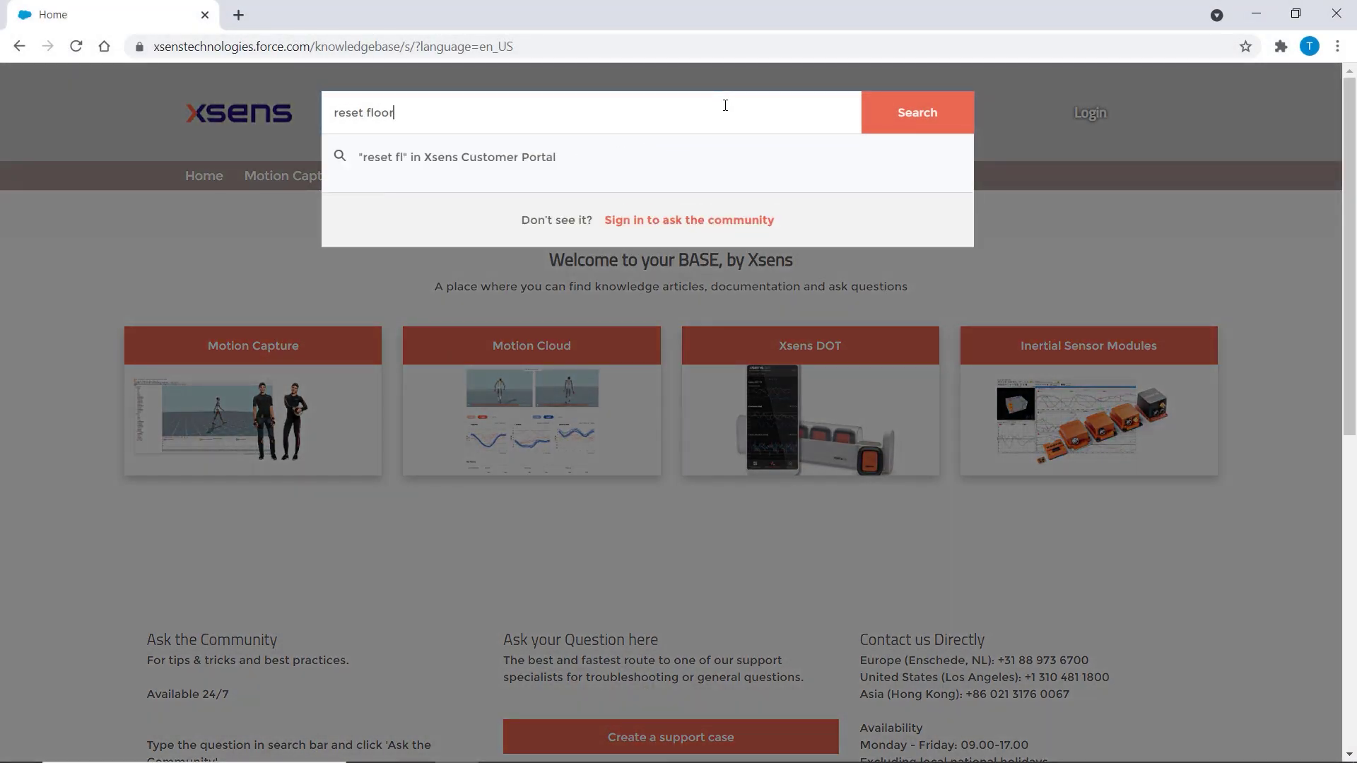
click(909, 117)
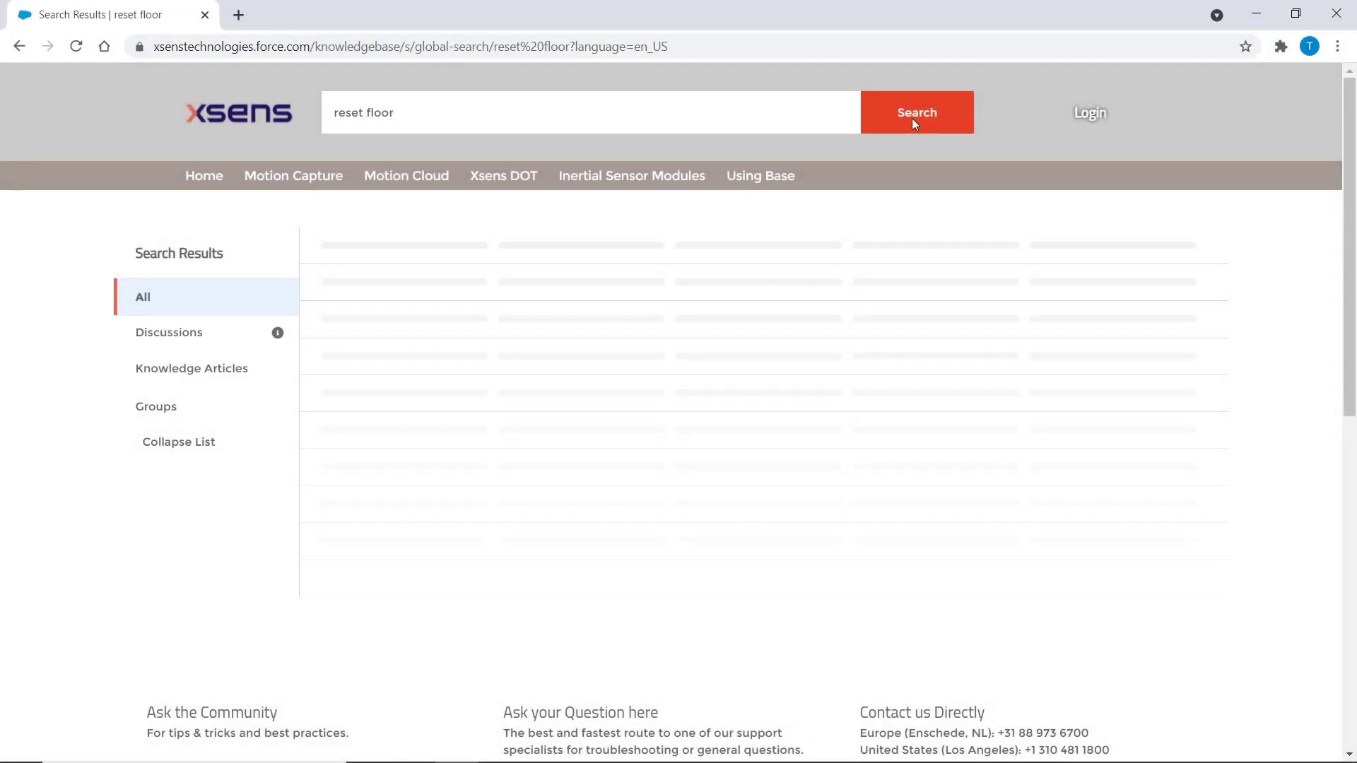
click(530, 321)
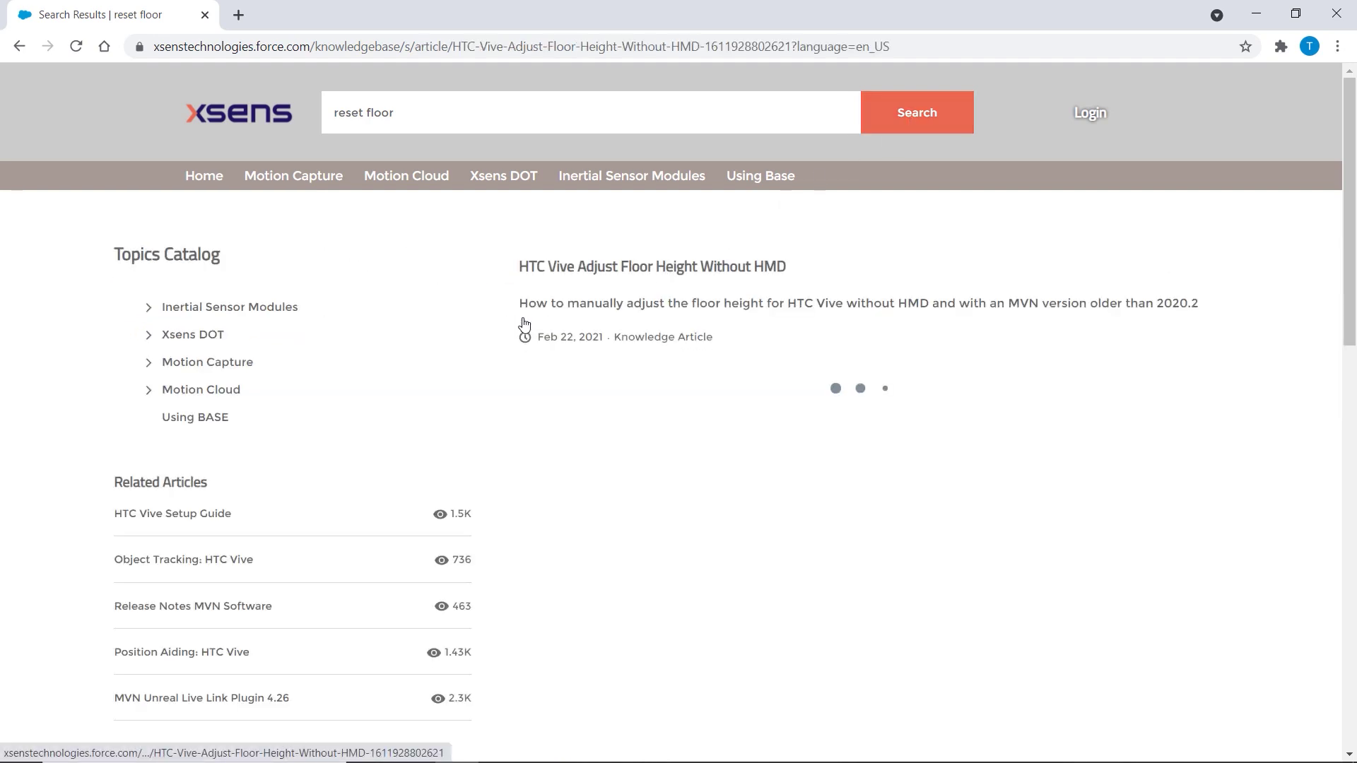
drag(1354, 172, 1354, 228)
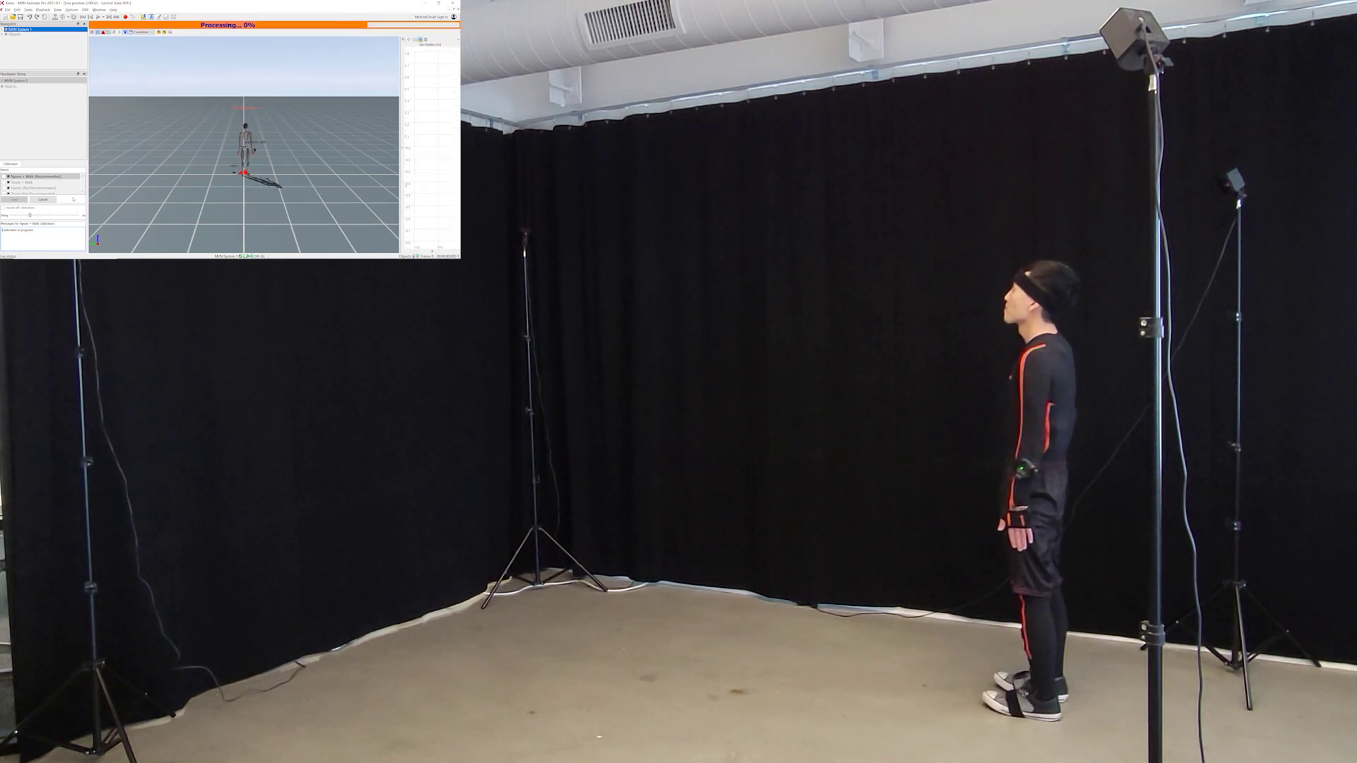
Accept the Good calibration result and align the character's axes to the HTC Vive with Axis Reset
click(830, 465)
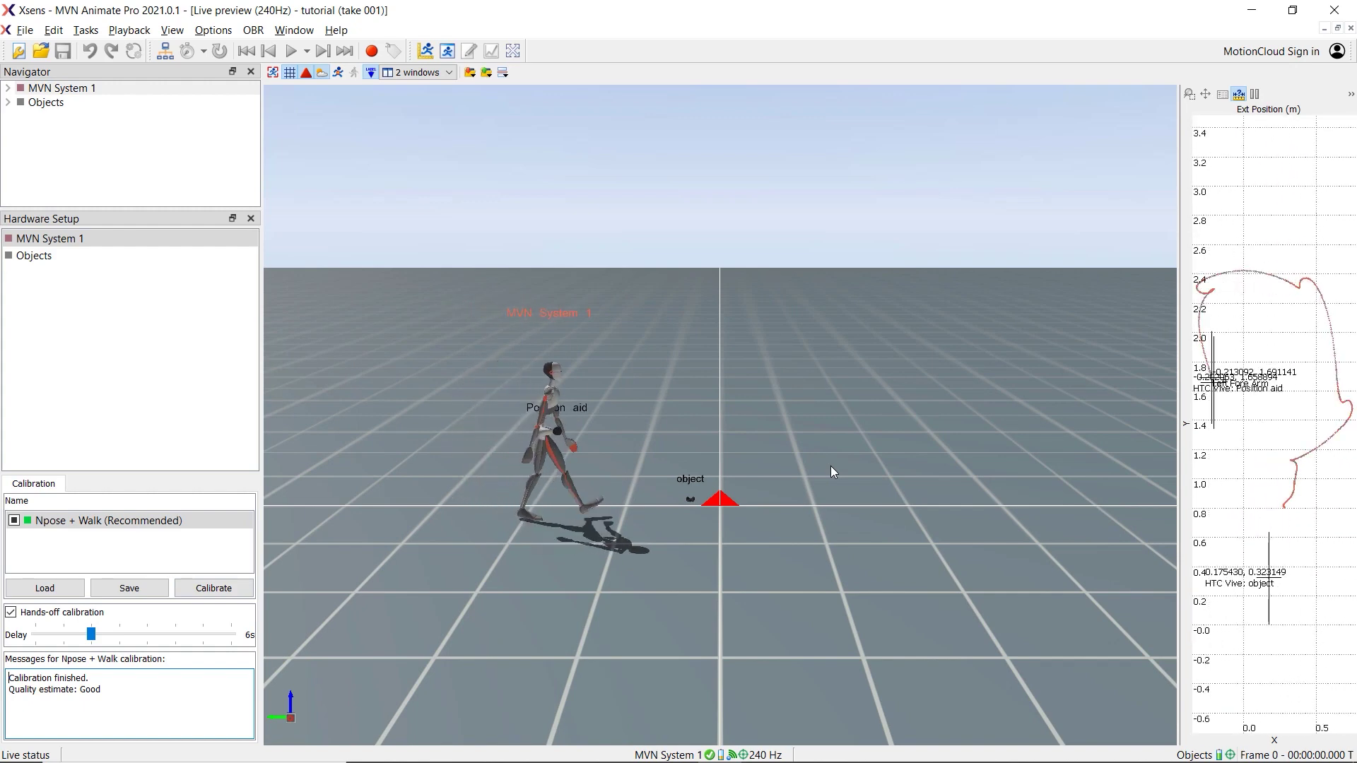
click(86, 30)
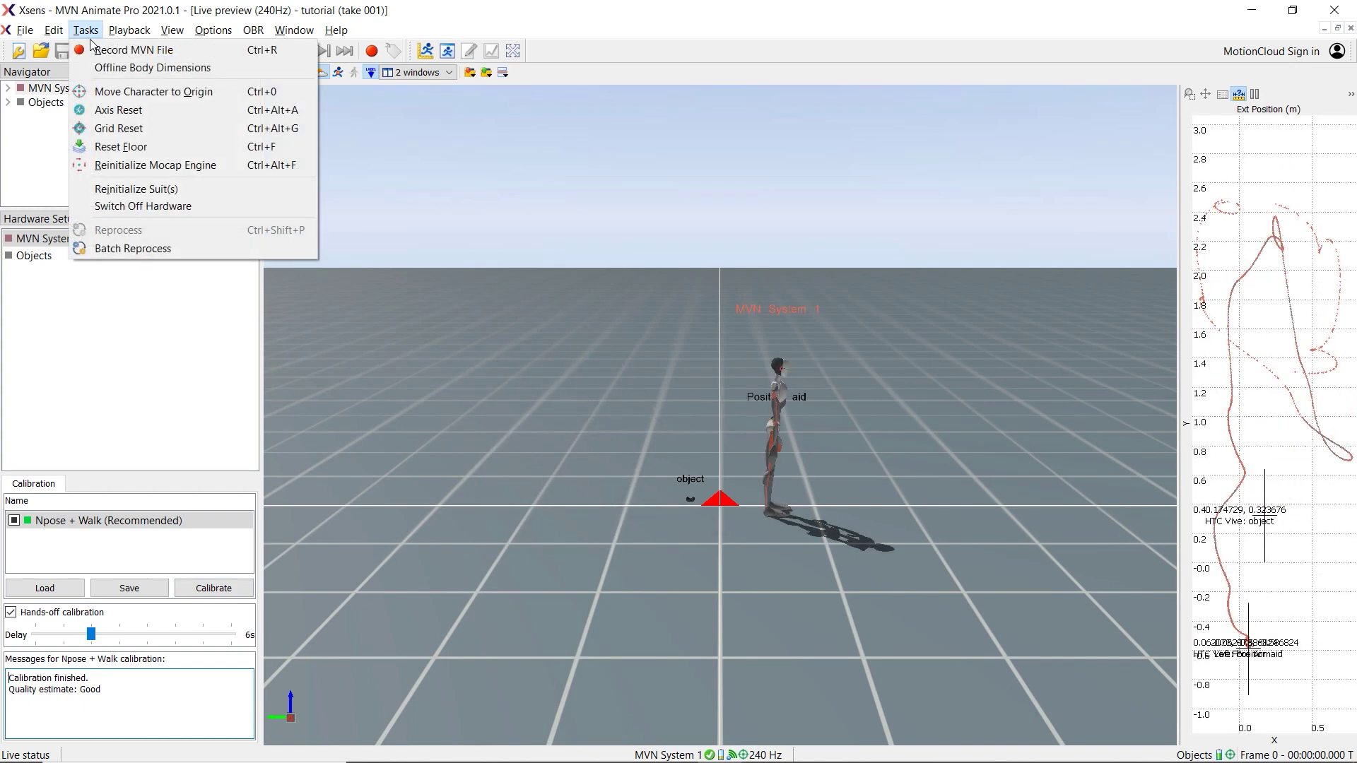
click(100, 112)
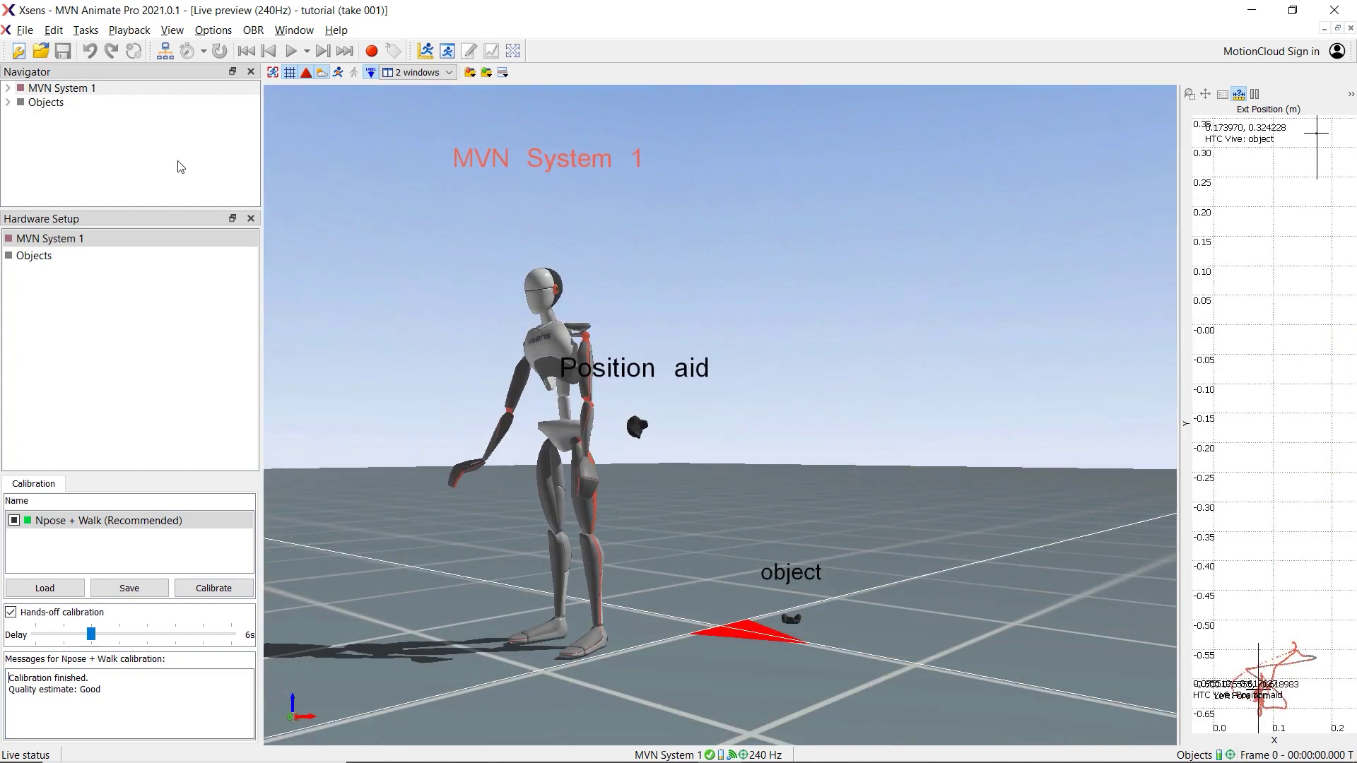
Move the character to the origin and start recording take 001
click(73, 31)
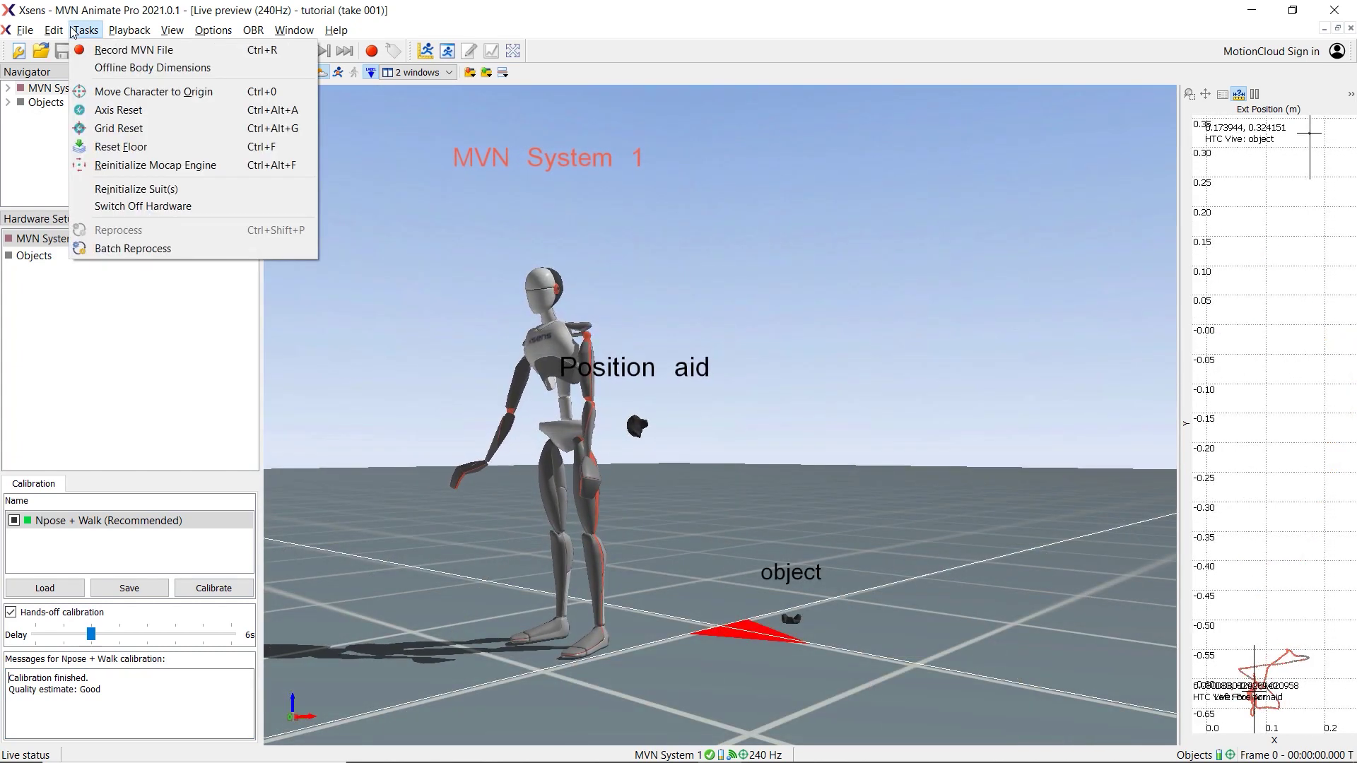
click(112, 92)
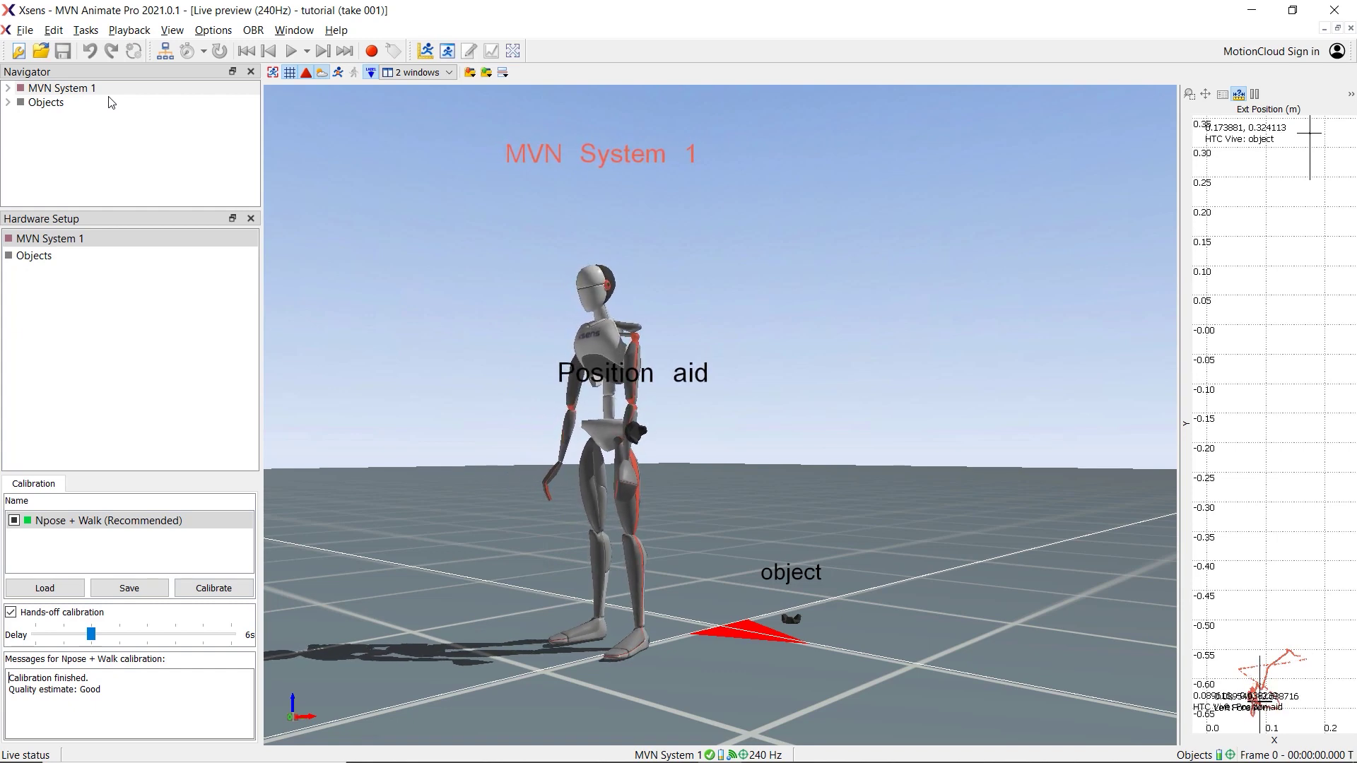
click(371, 51)
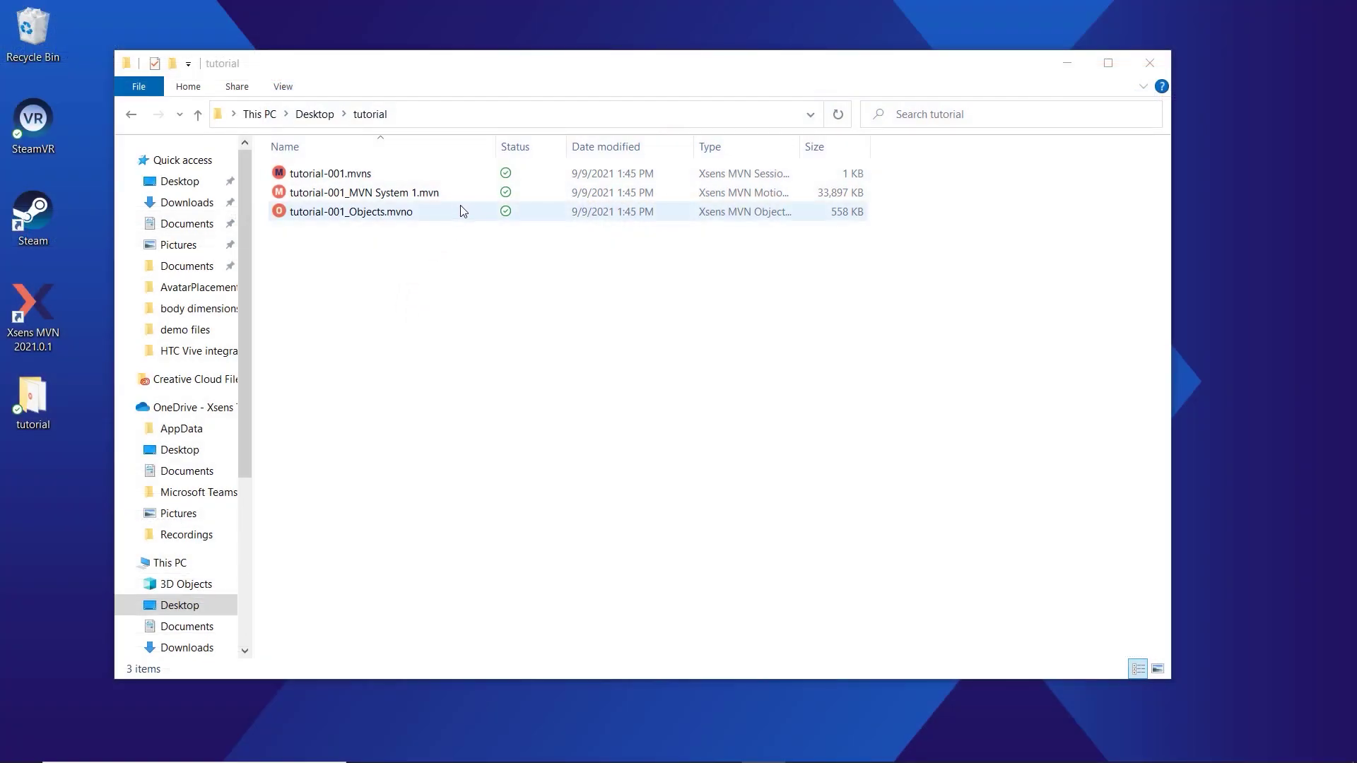
Select tutorial-001_MVN System 1.mvn, tutorial-001_Objects.mvno and tutorial-001.mvns in the tutorial folder
click(458, 195)
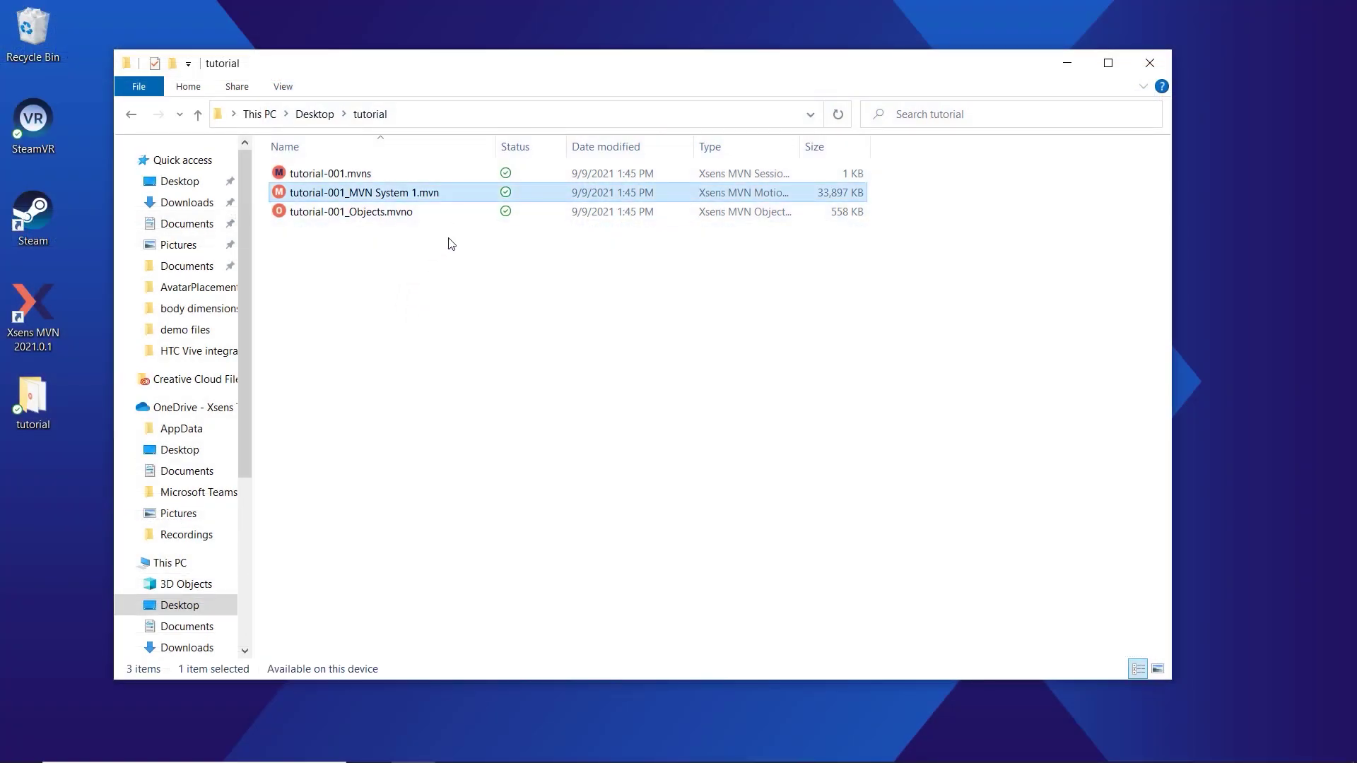
click(461, 213)
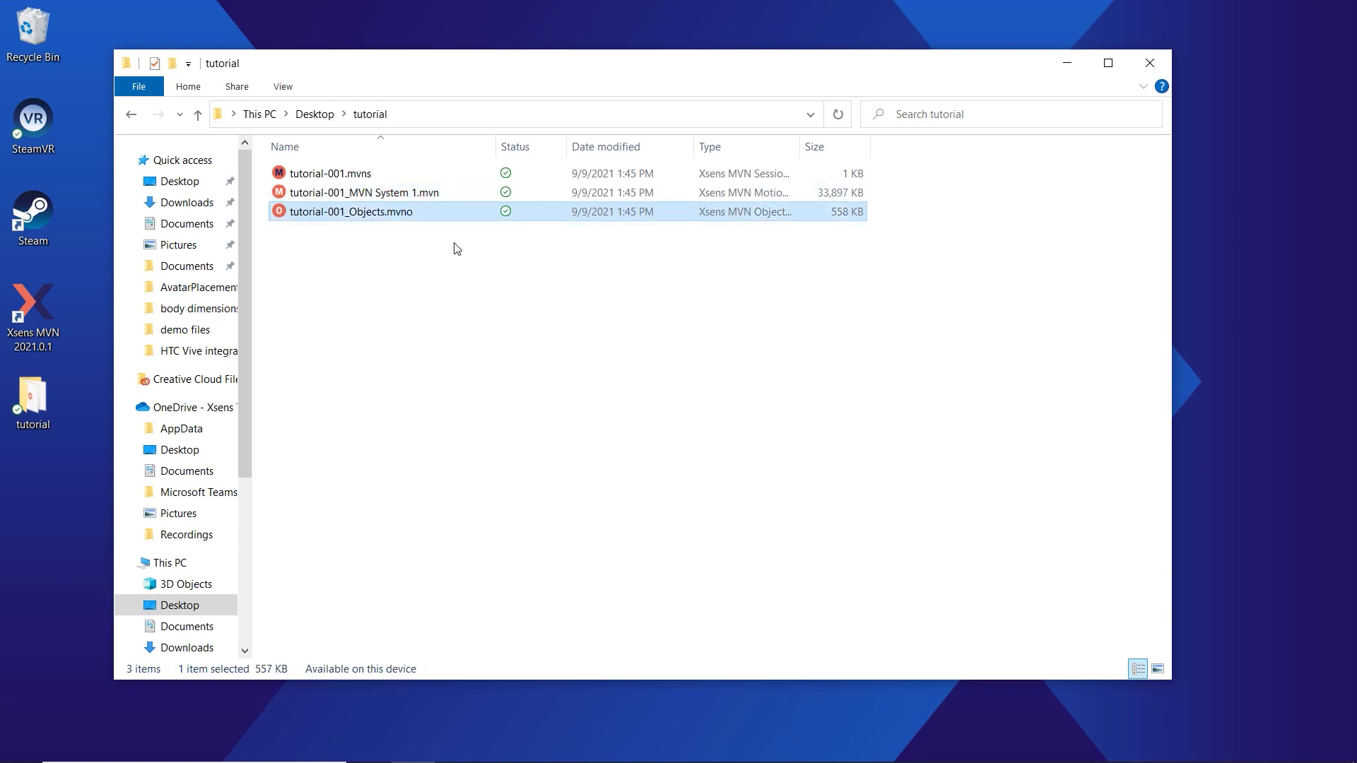
click(451, 168)
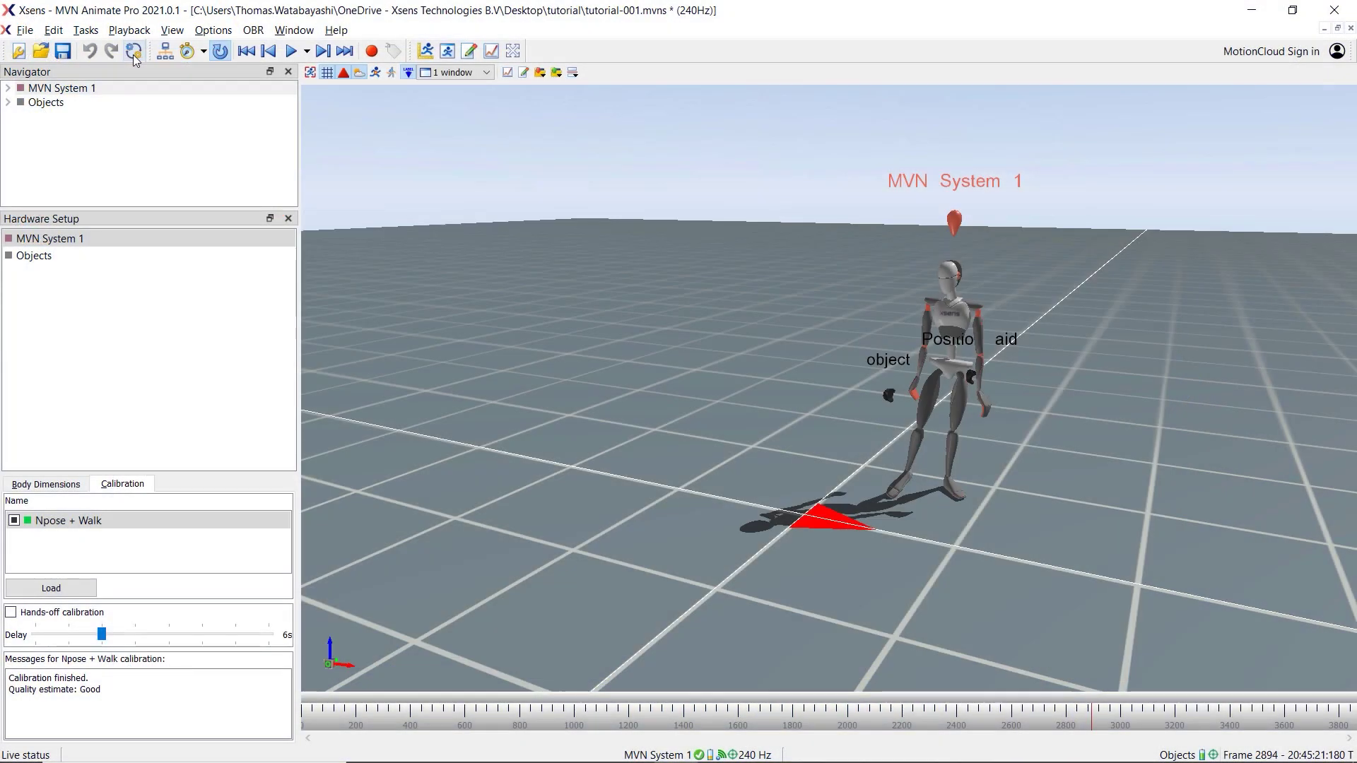
Reprocess tutorial-001 in HD, export it to FBX, and check the objects FBX file
click(133, 52)
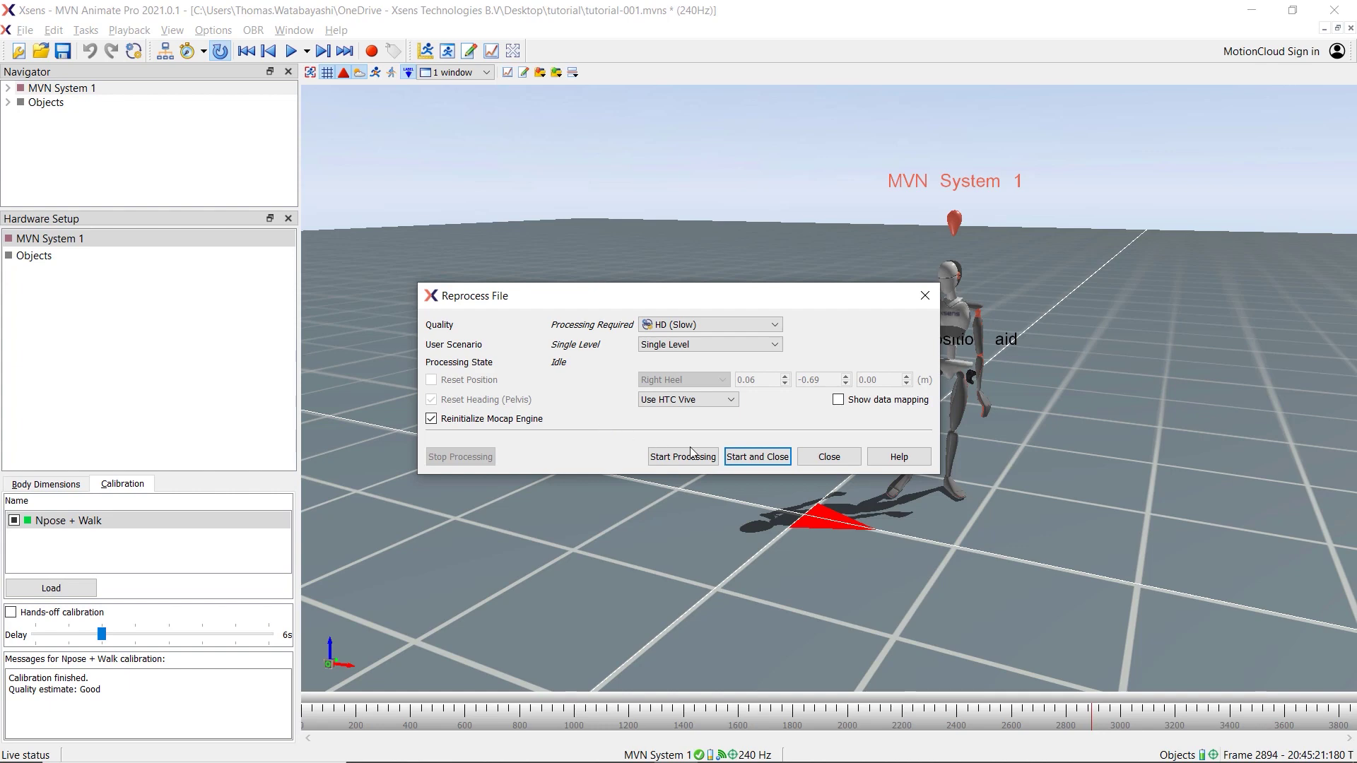
click(769, 456)
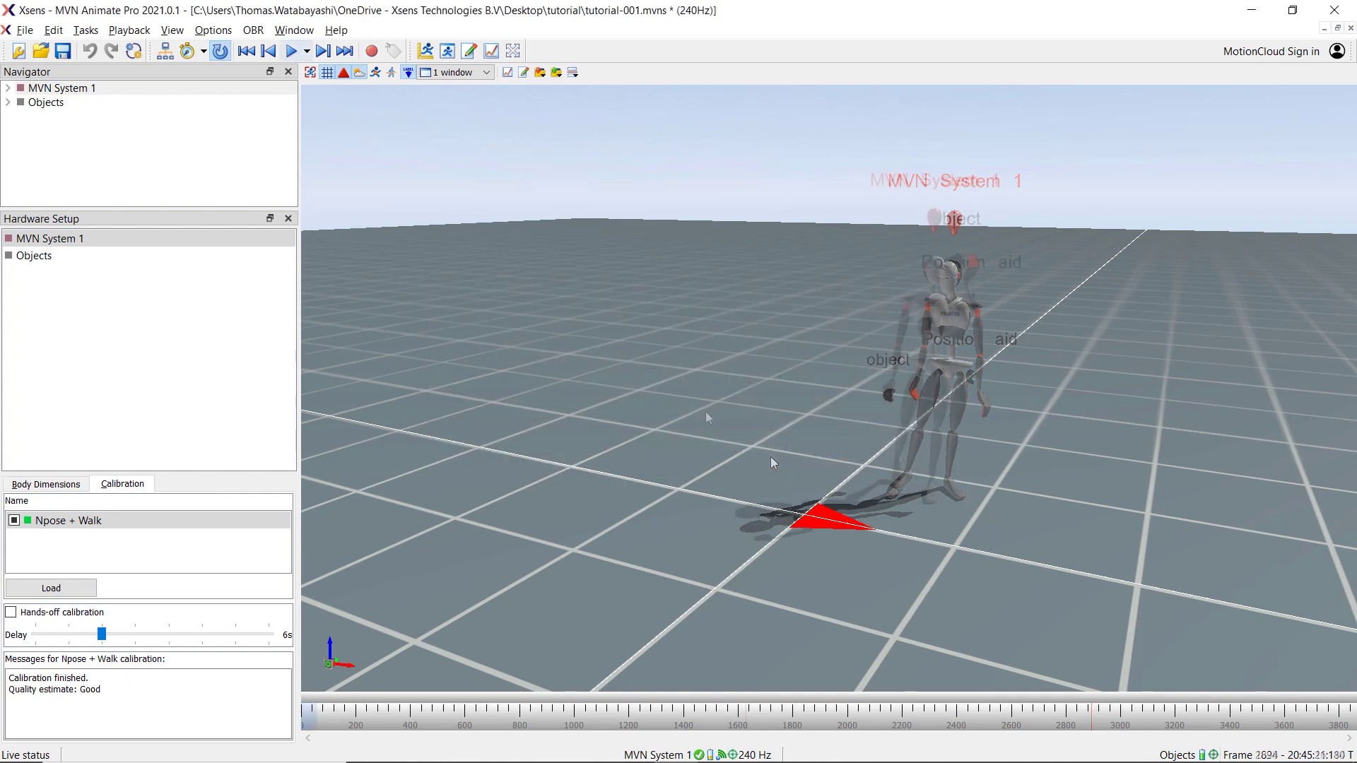
click(25, 30)
mouse_move(102, 205)
click(388, 207)
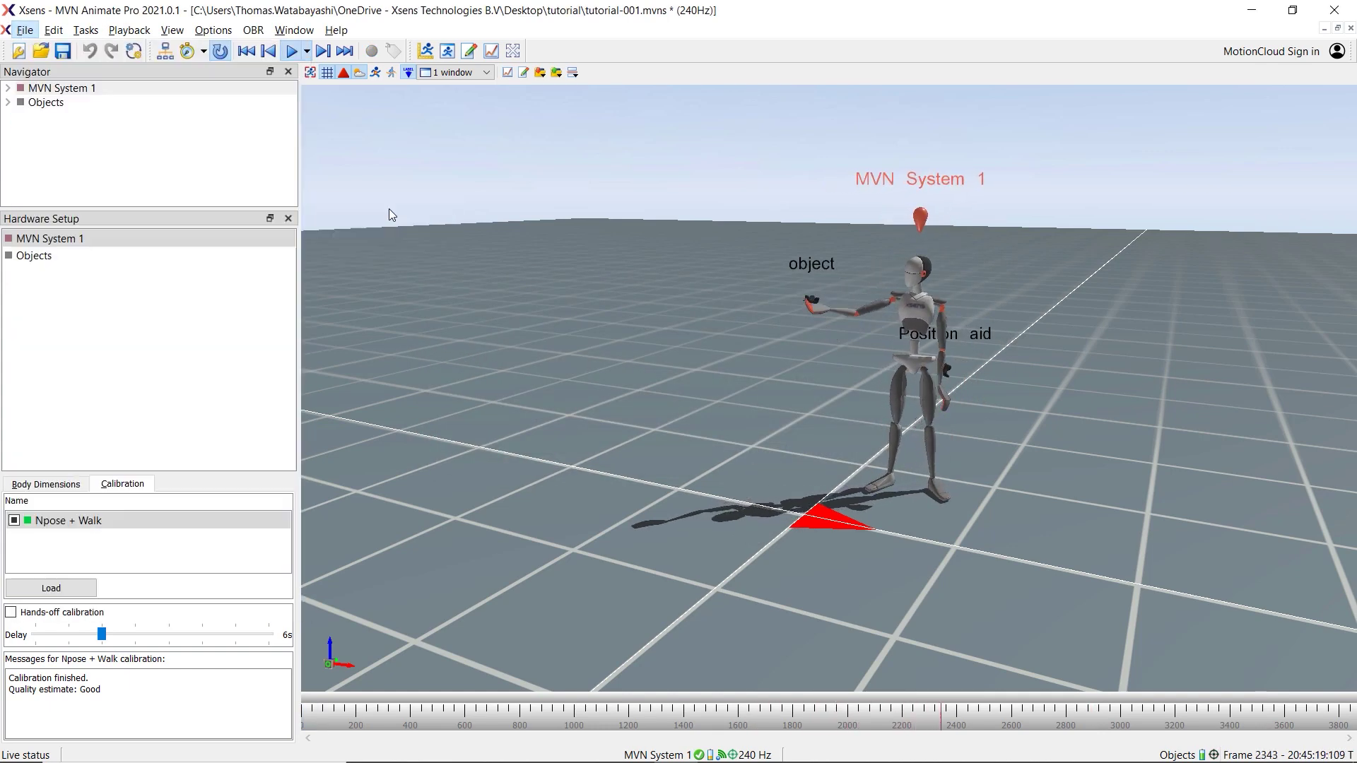
click(734, 417)
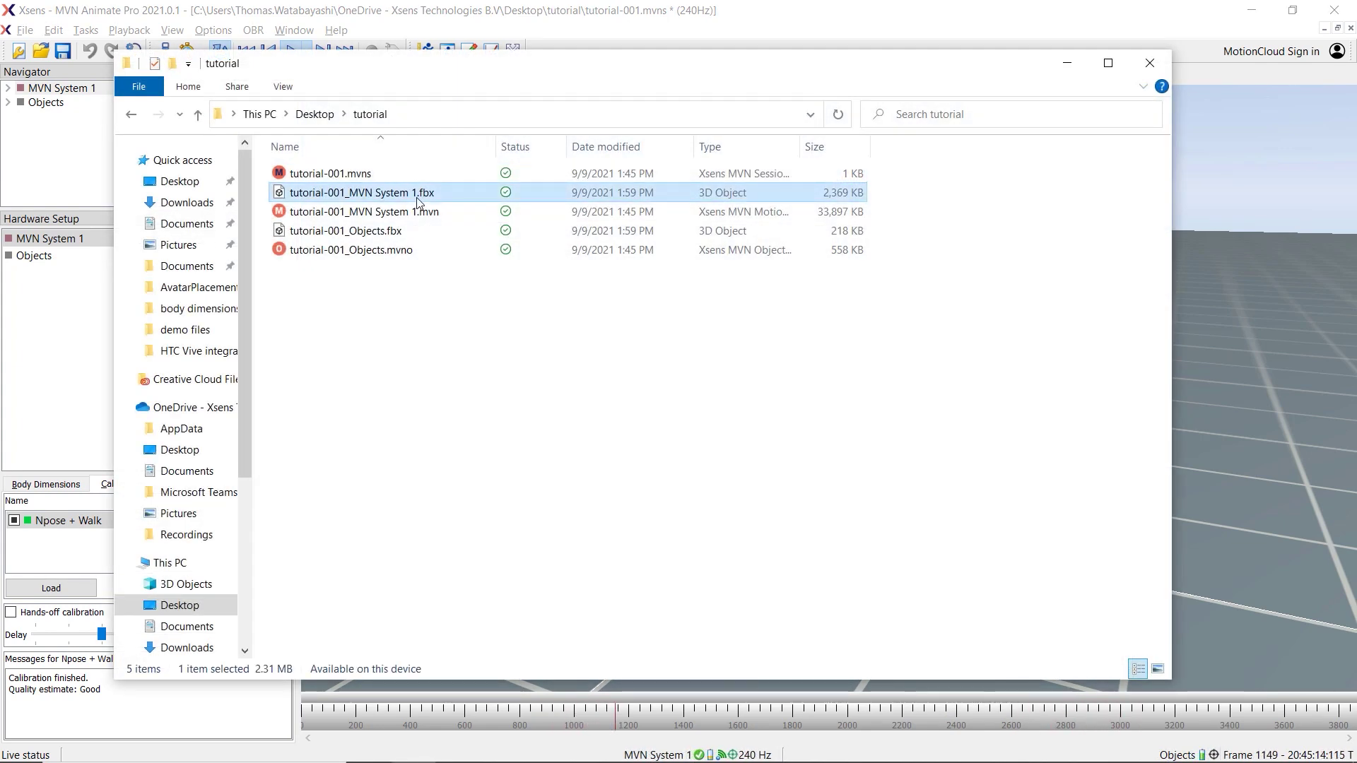
click(417, 235)
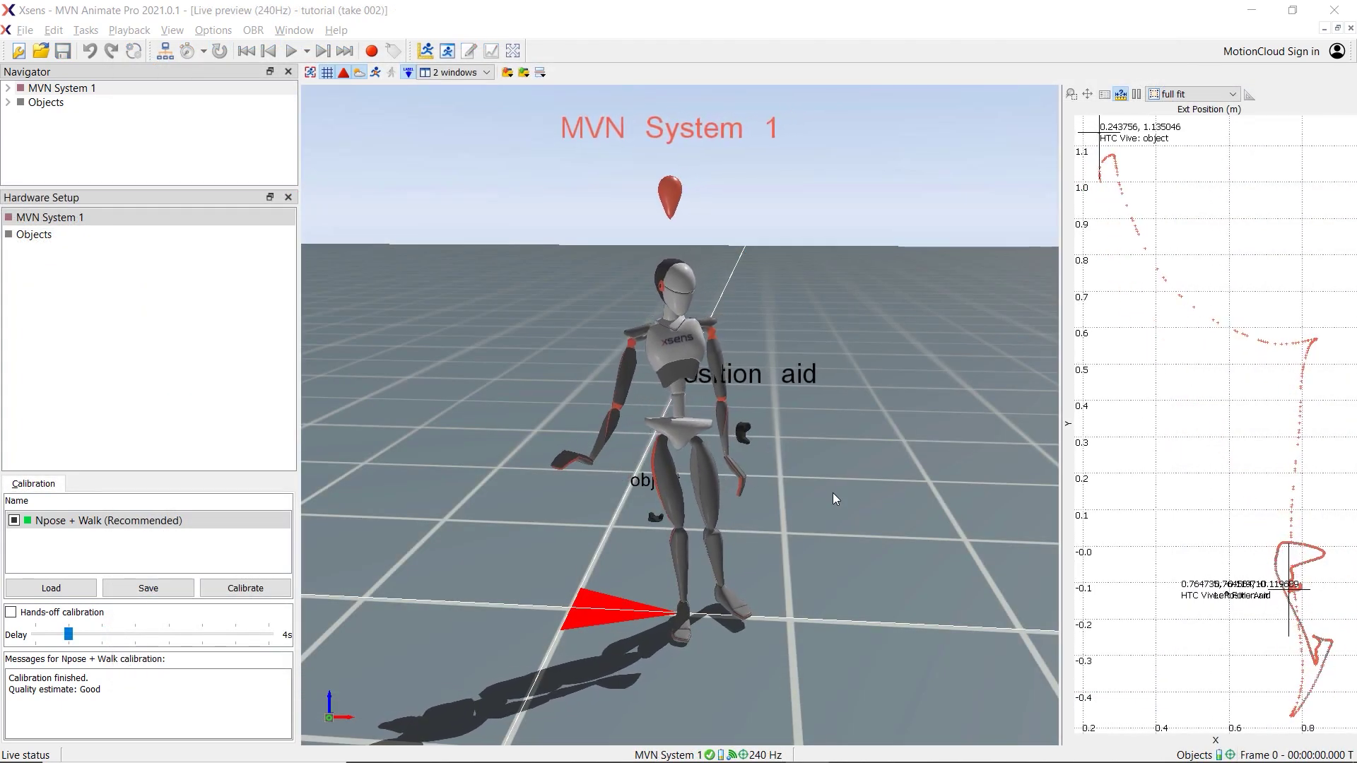
In Network Streamer Options, add and enable Stream 1 sending UDP to 127.0.0.1 port 9763
click(168, 53)
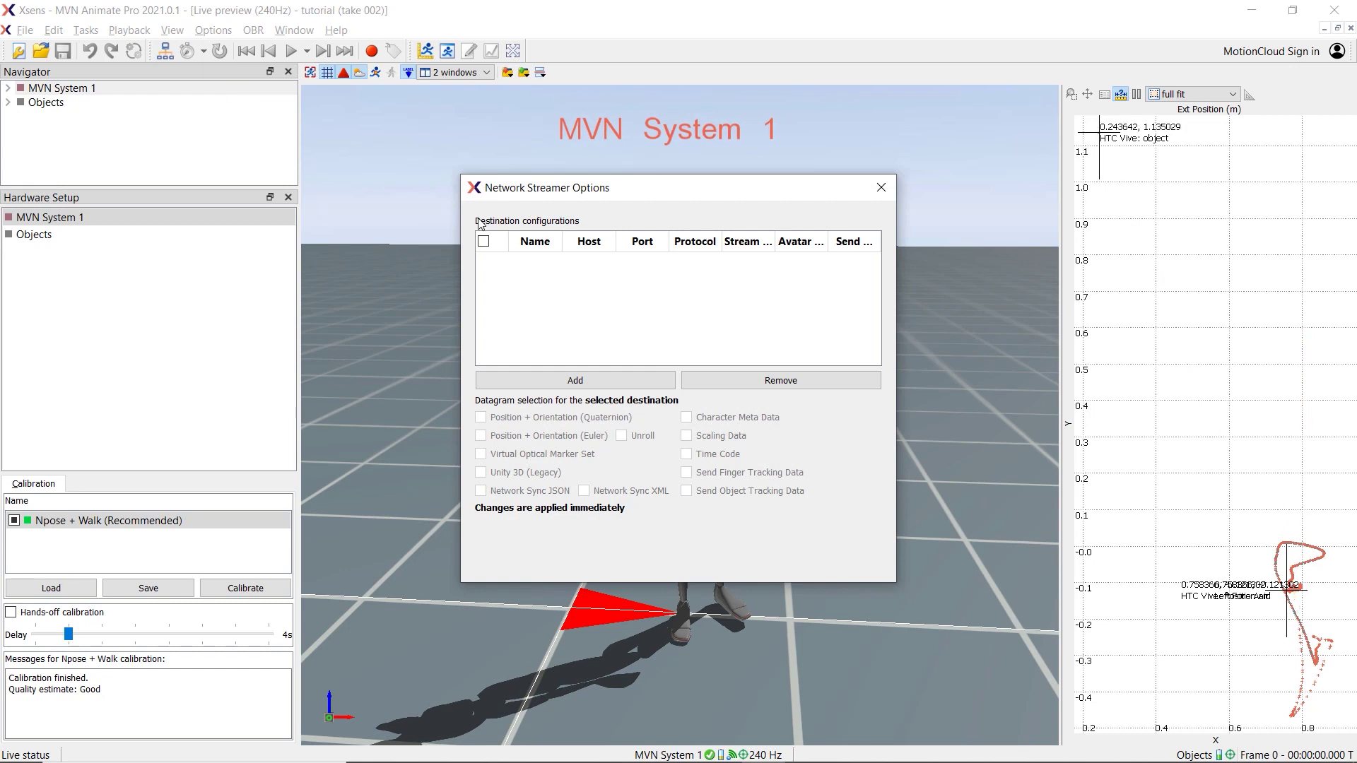
click(576, 382)
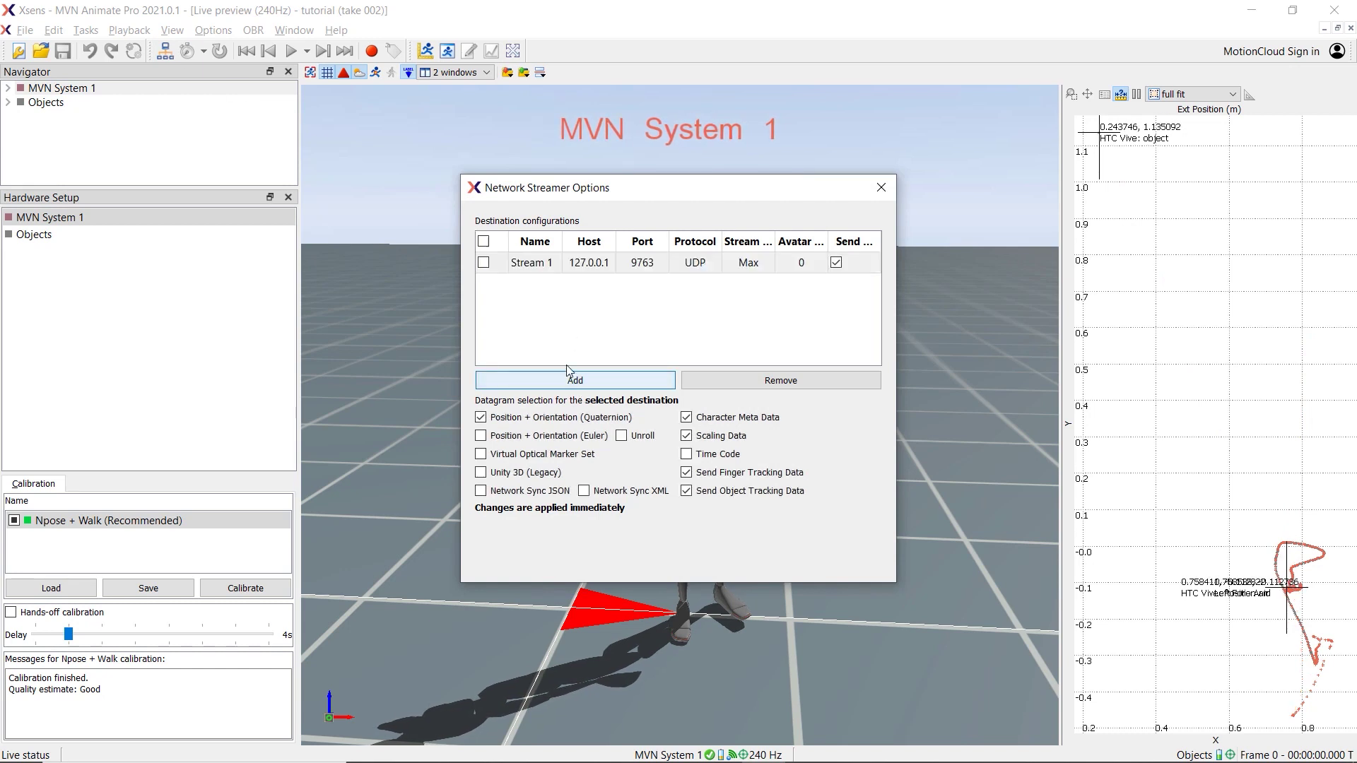
click(484, 263)
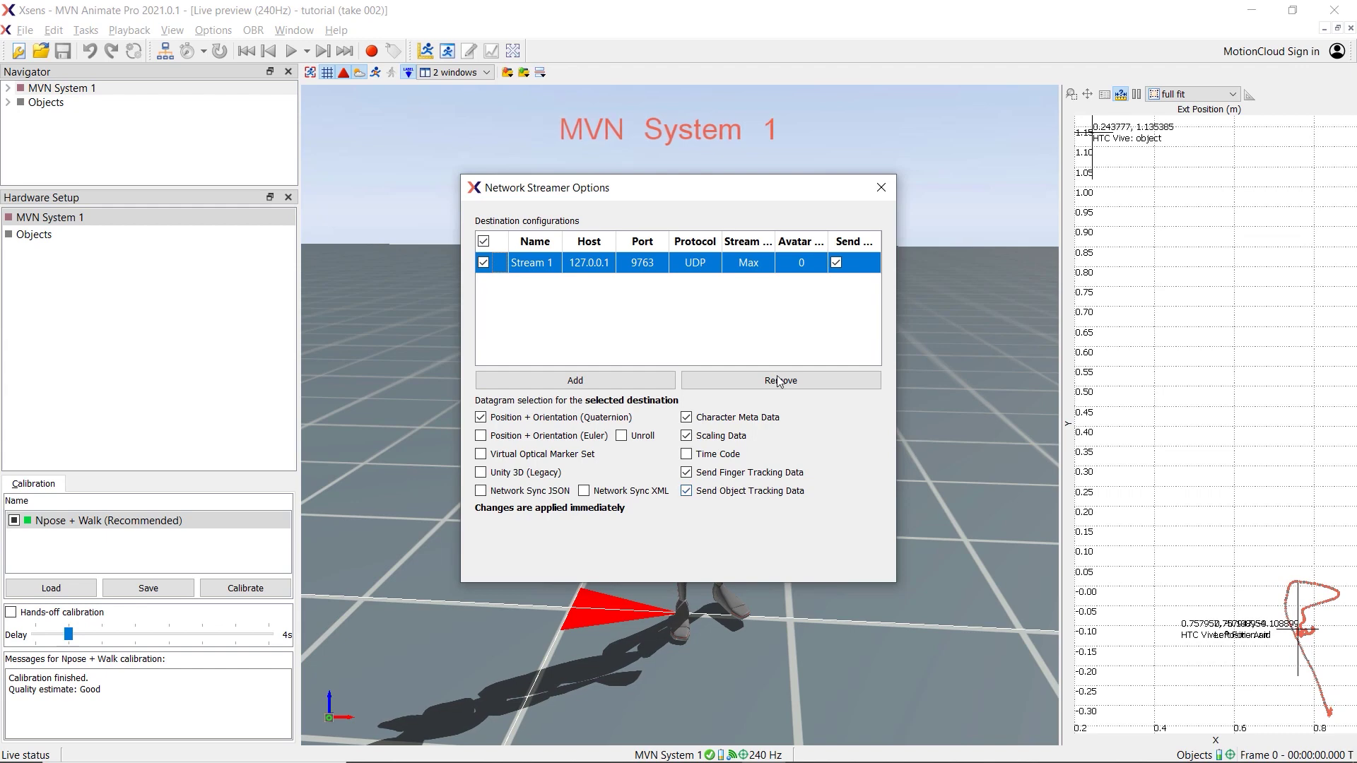
click(890, 188)
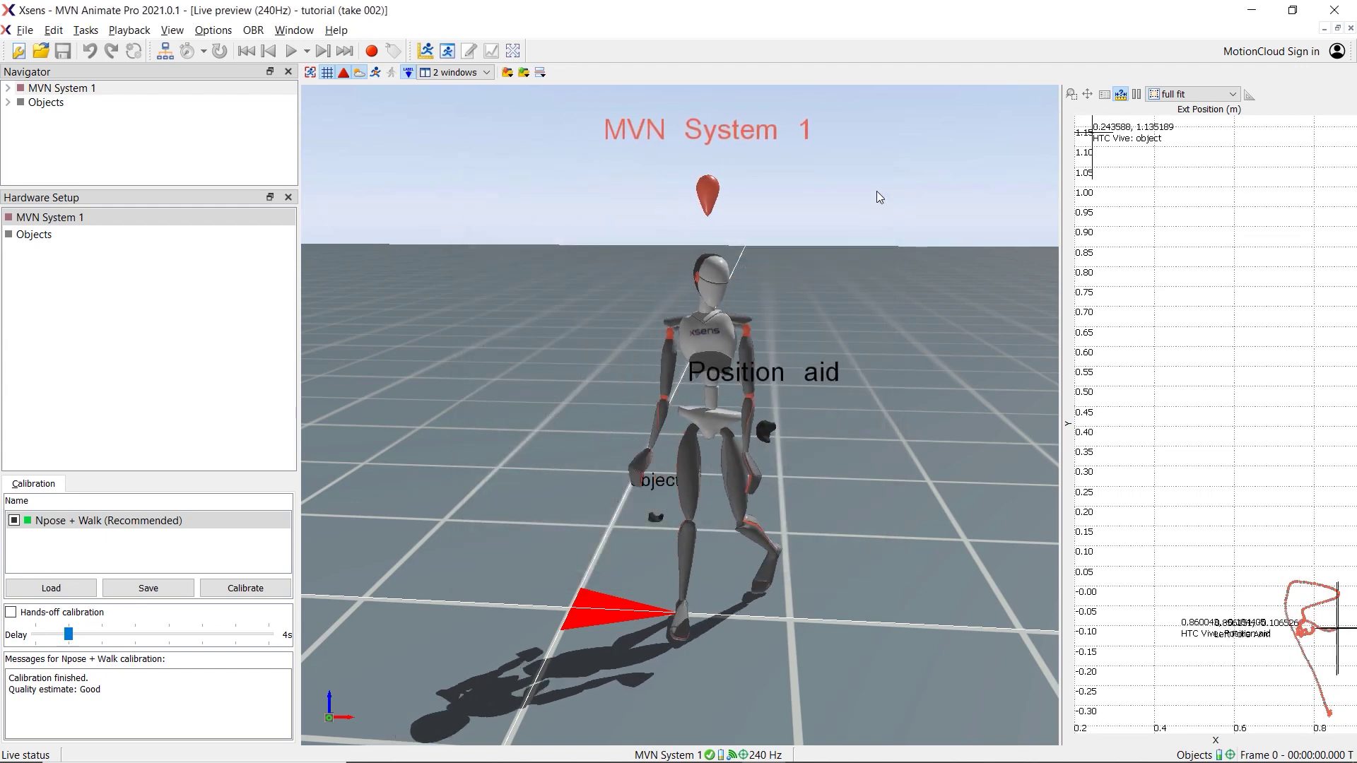